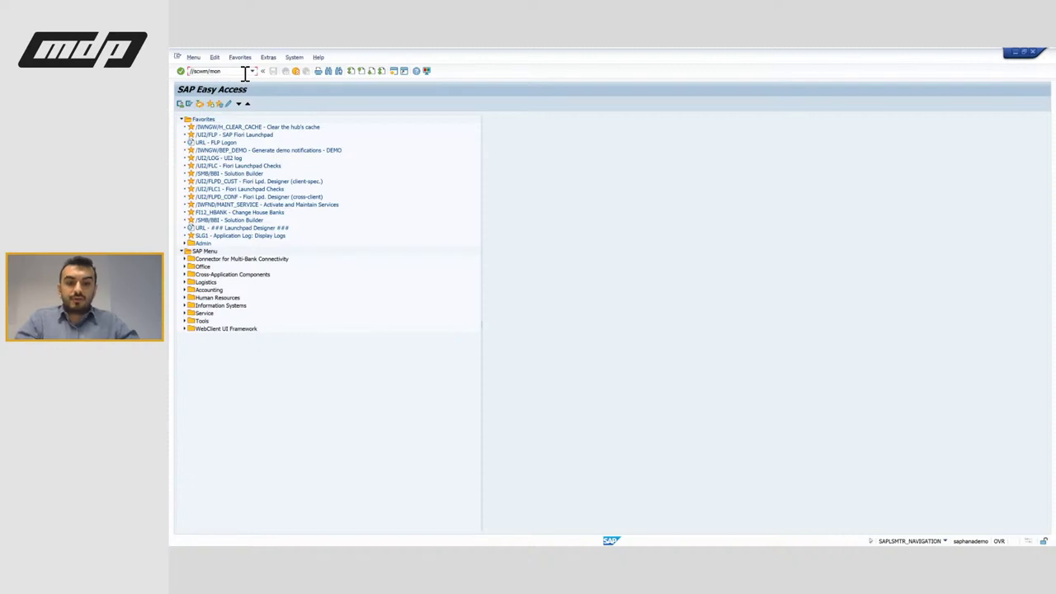
# Open the Warehouse Management Monitor with transaction /n/scwm/mon for warehouse number AE01 and monitor SAP.
pyautogui.write('n')
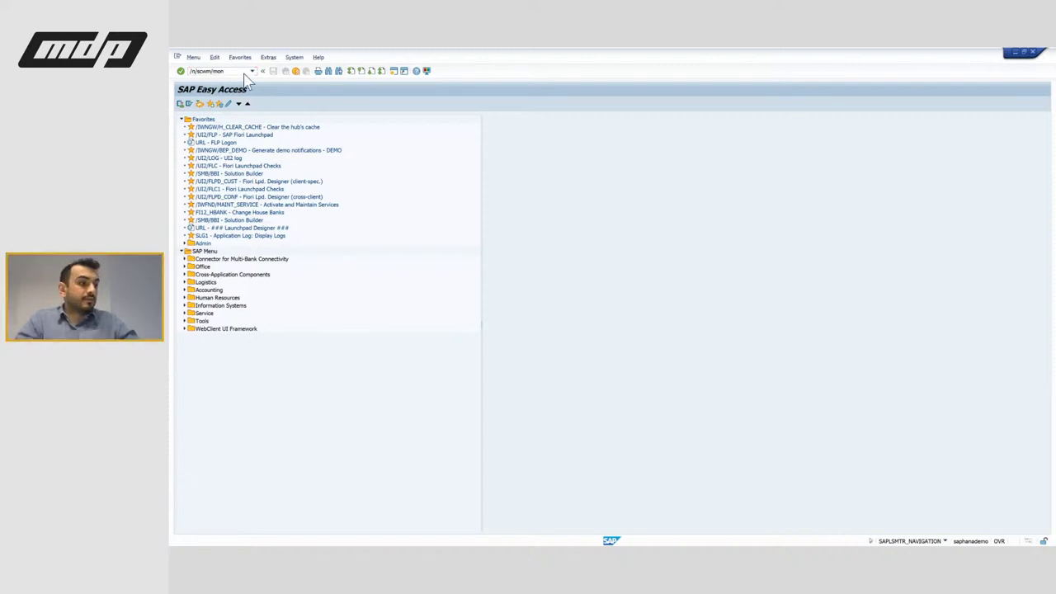
pyautogui.press('Return')
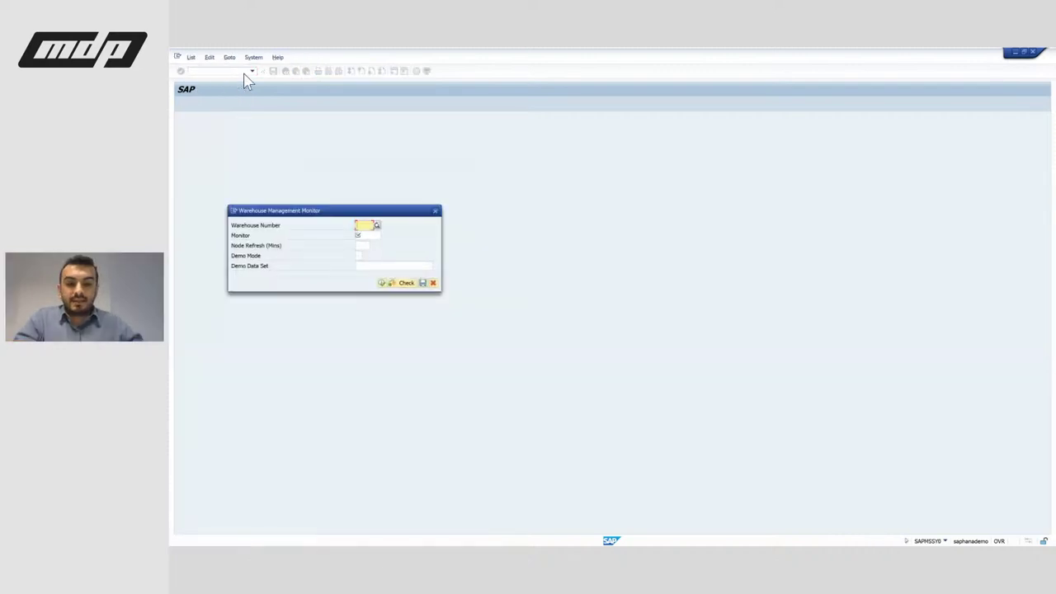
pyautogui.write('AE01')
pyautogui.press('Tab')
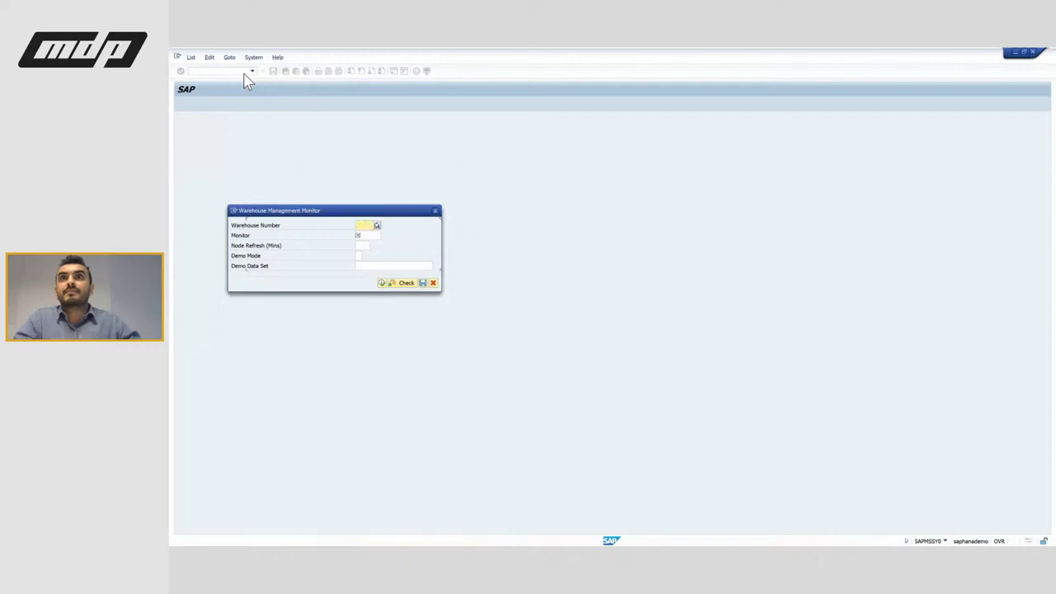
pyautogui.write('SAP')
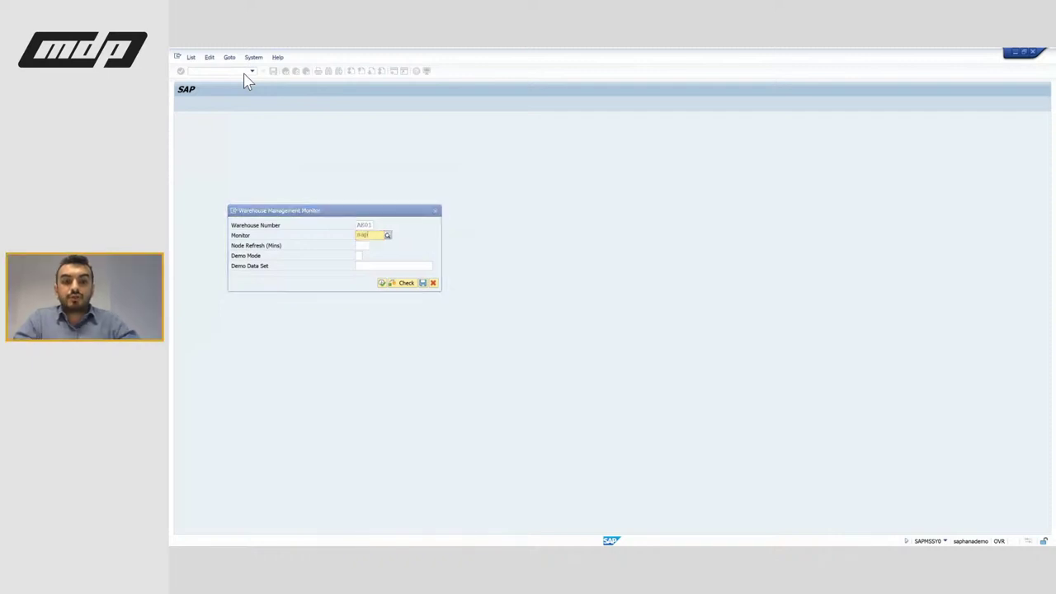
pyautogui.press('Return')
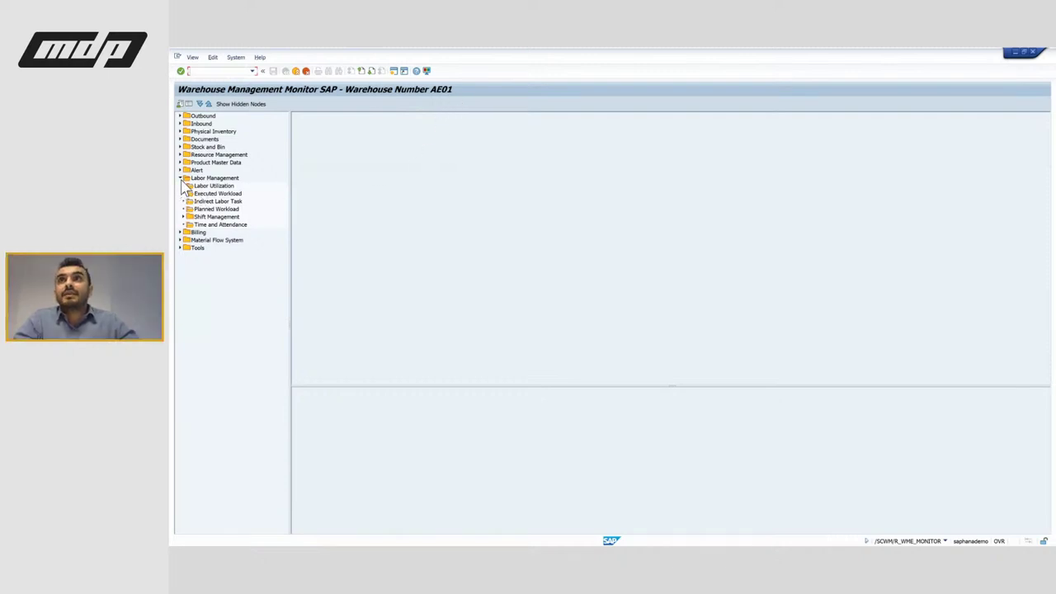
# List the Indirect Labor Tasks under Labor Management without entering any selection criteria.
pyautogui.click(216, 178)
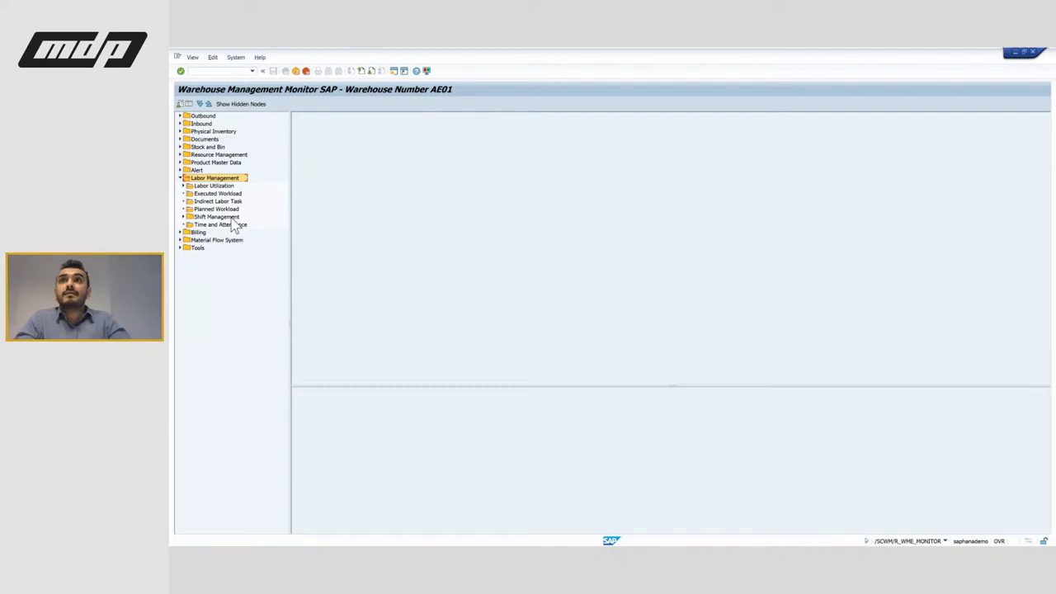
pyautogui.click(227, 202)
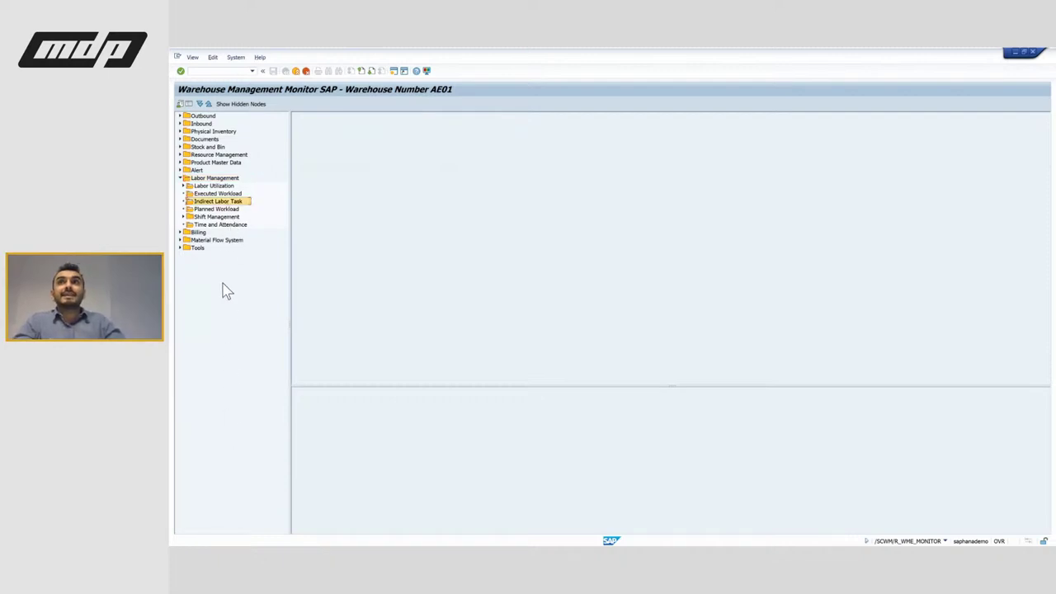
pyautogui.doubleClick(232, 205)
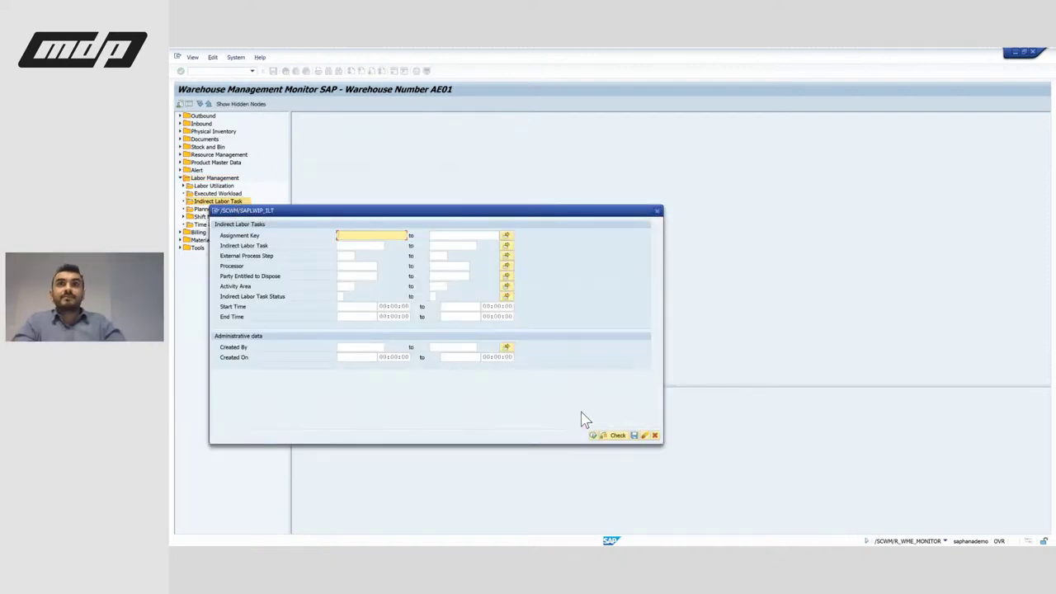
pyautogui.click(592, 437)
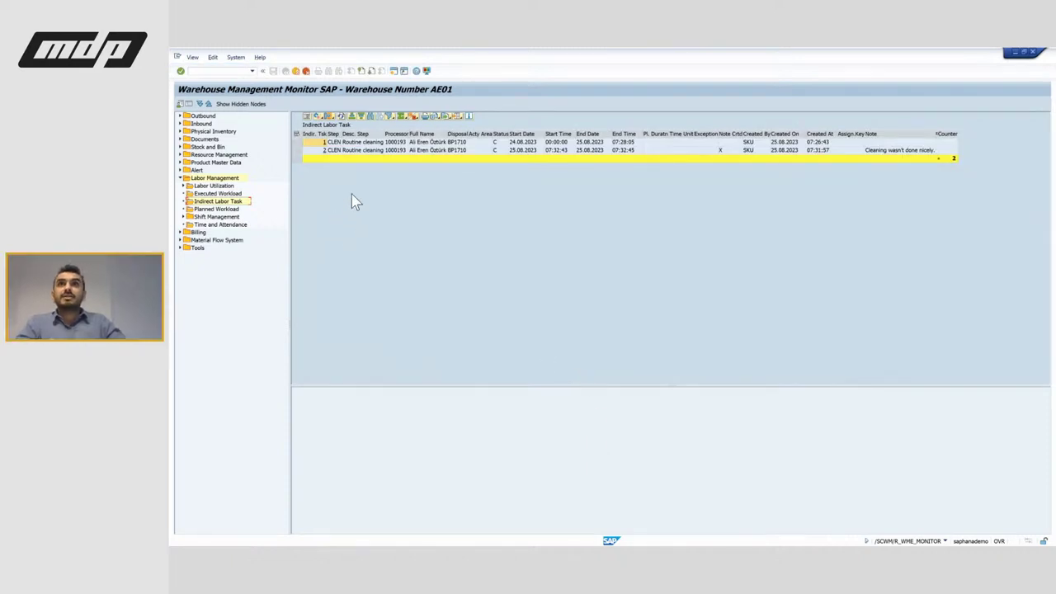
# Examine the processor, full name, status and note of the listed indirect labor tasks.
pyautogui.click(421, 134)
pyautogui.click(396, 134)
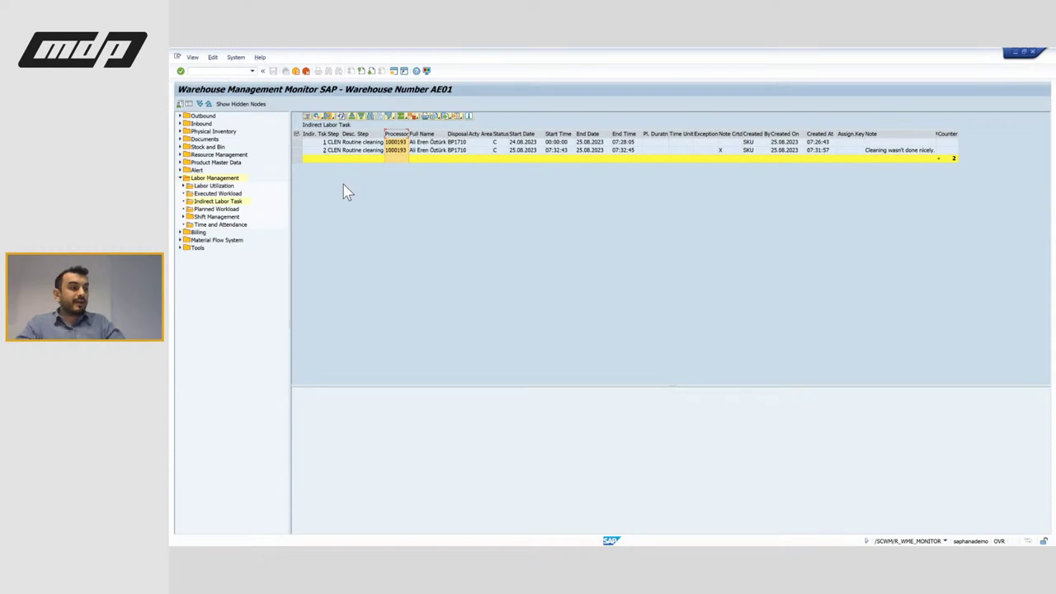
pyautogui.click(495, 150)
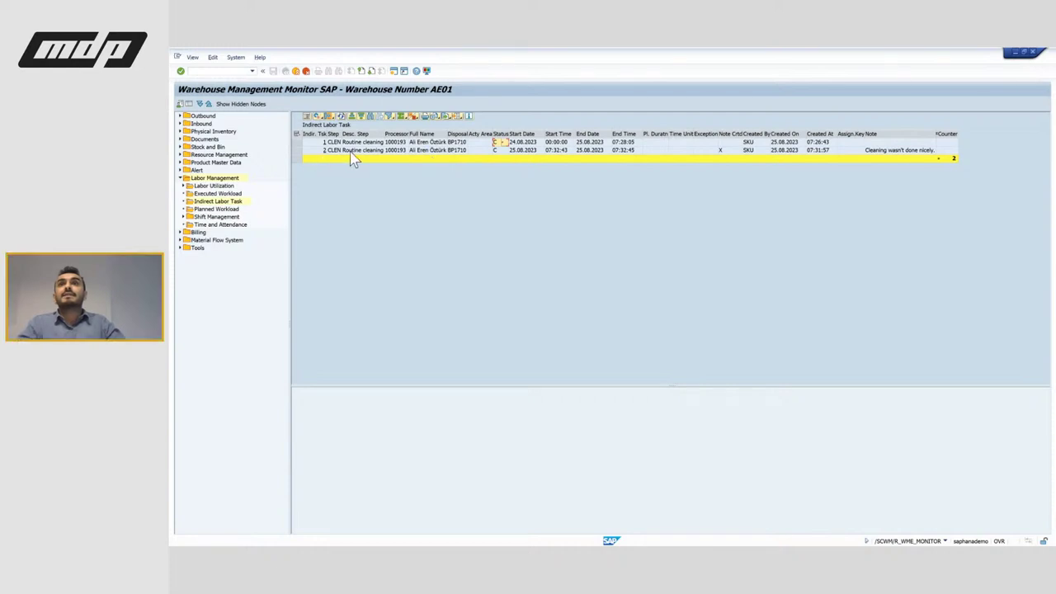
pyautogui.click(403, 134)
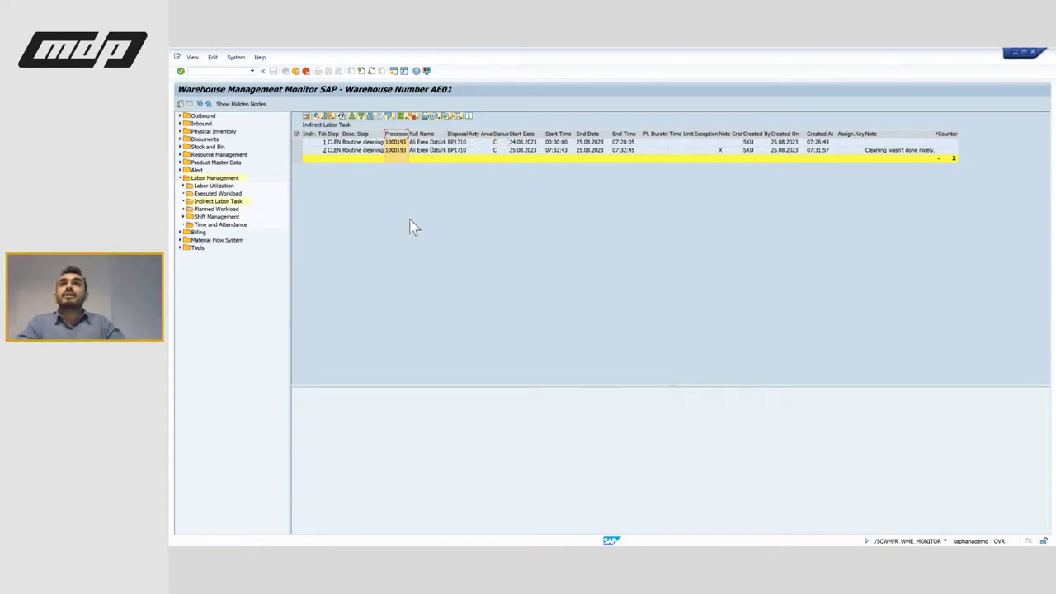
pyautogui.click(424, 150)
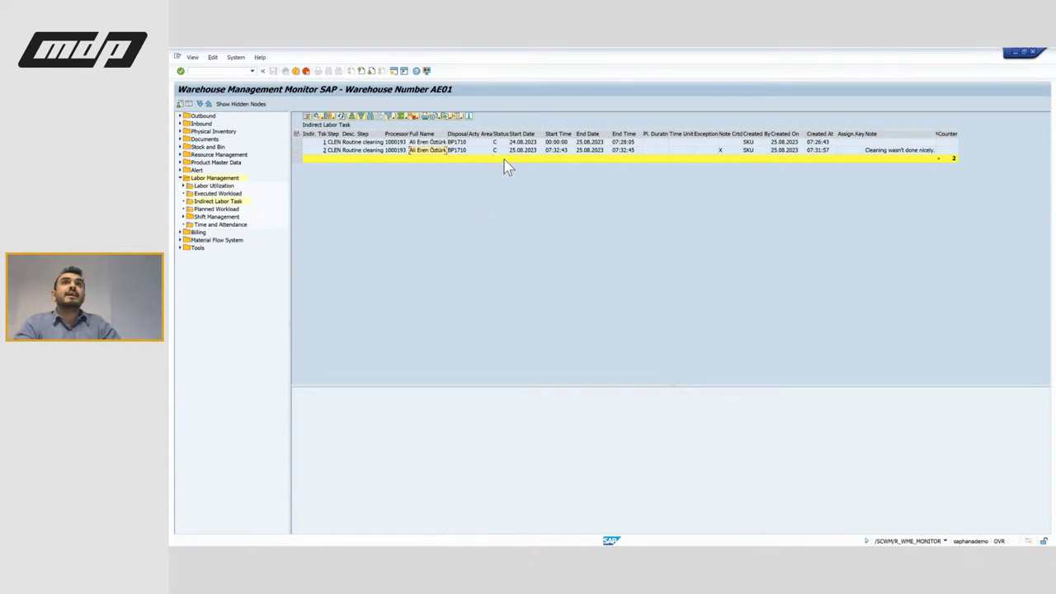
pyautogui.click(884, 134)
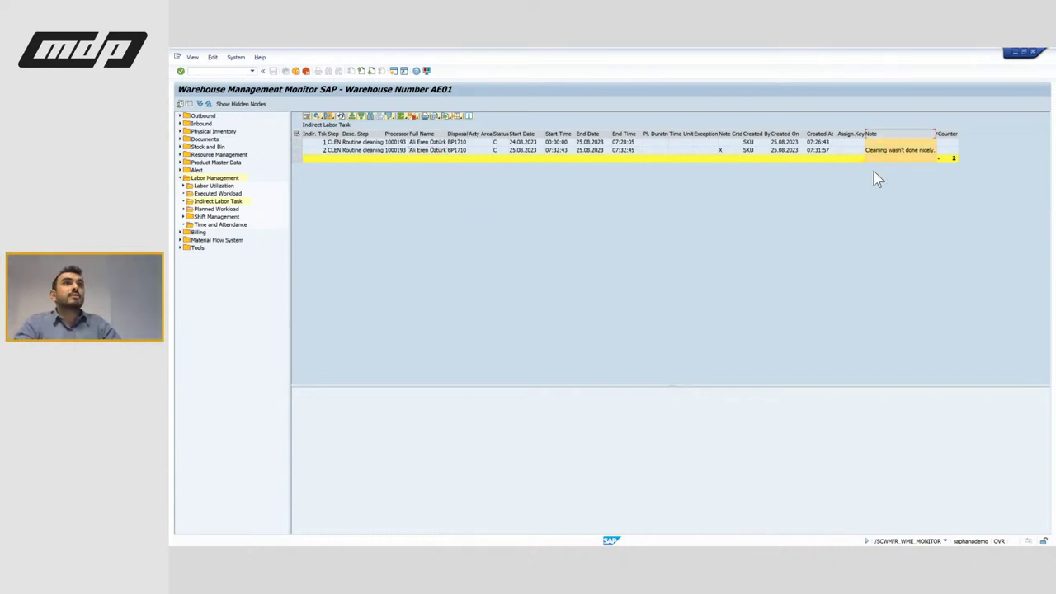
pyautogui.click(878, 153)
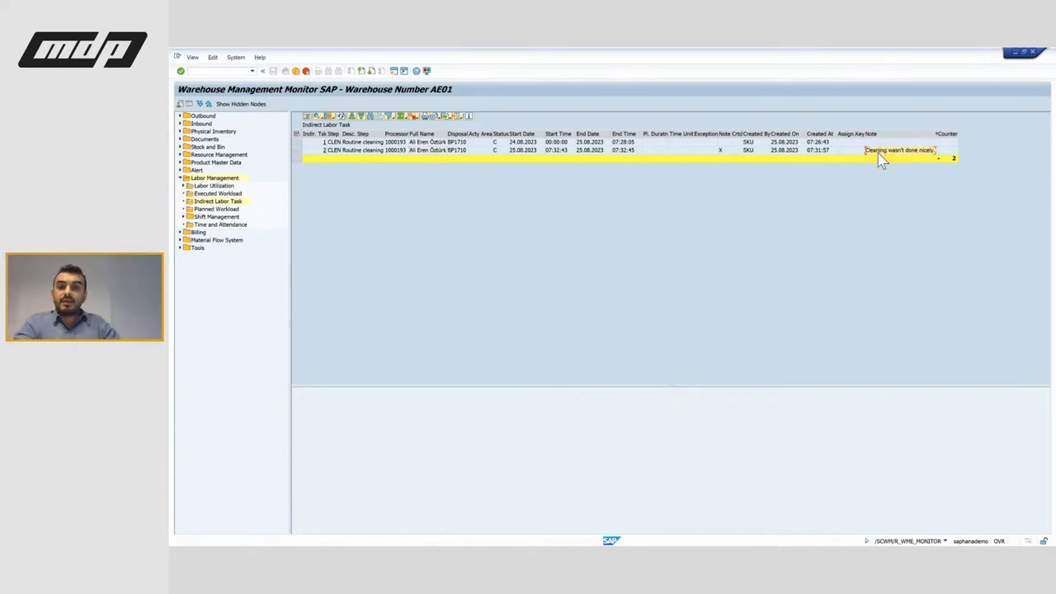
pyautogui.click(298, 150)
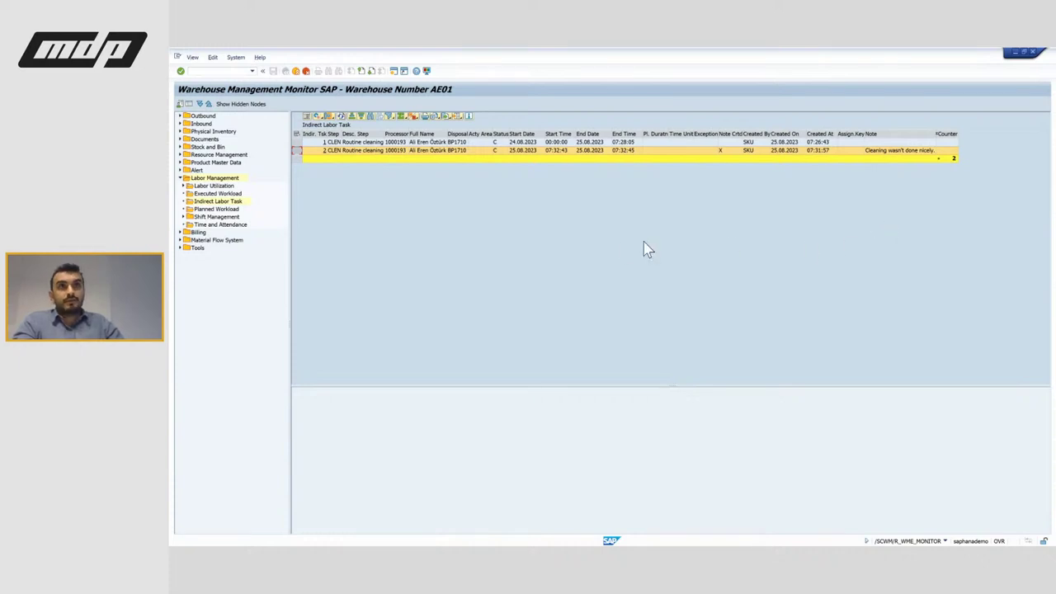
# List the Planned Workload without selection criteria and review the details of the first Pick with LM entry across all columns.
pyautogui.doubleClick(234, 212)
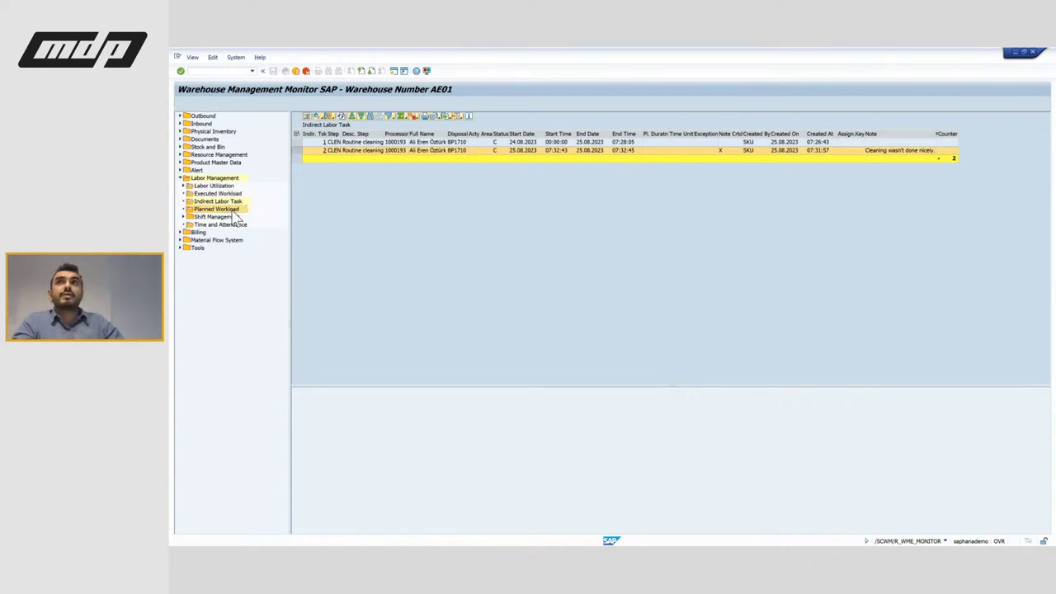
pyautogui.scroll(-2, 462, 331)
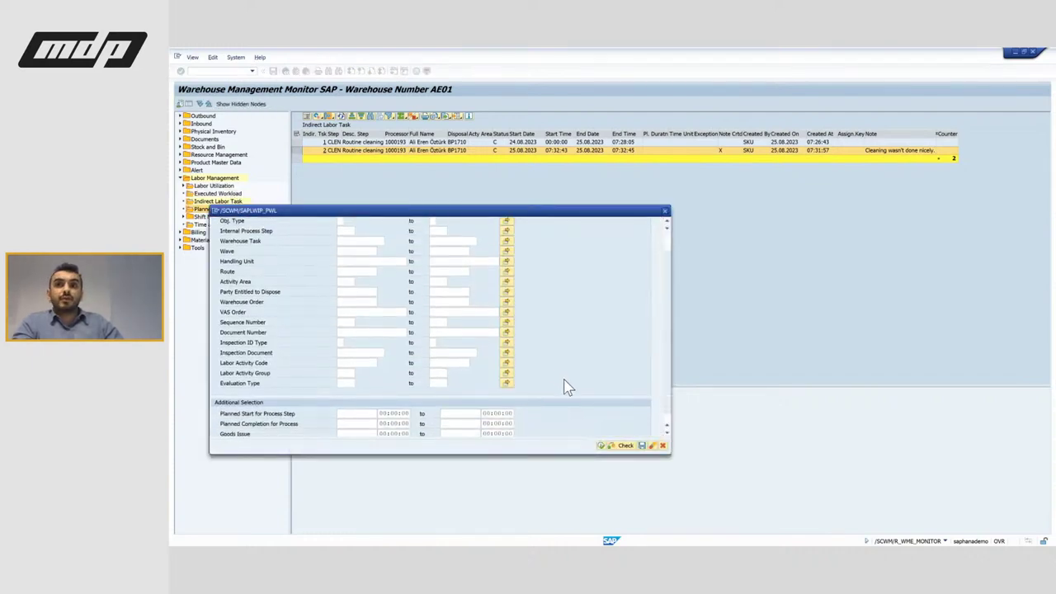
pyautogui.click(602, 446)
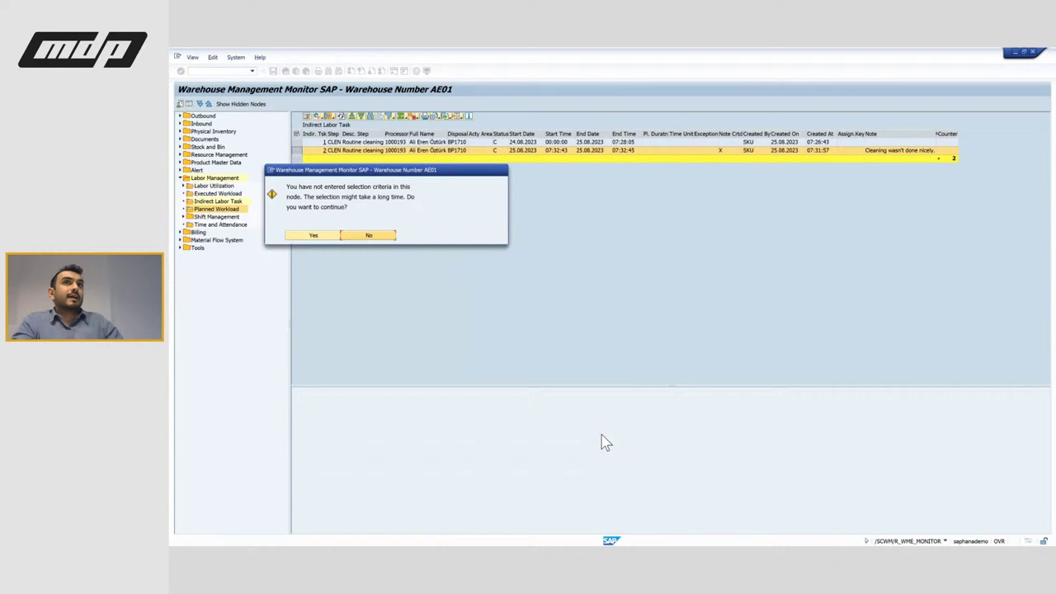
pyautogui.click(313, 235)
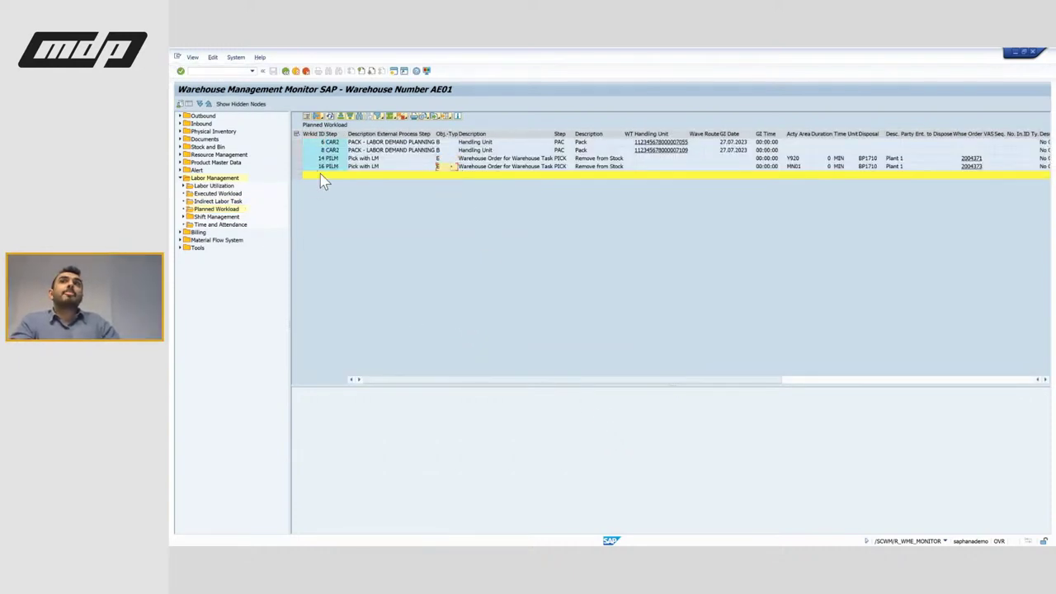
pyautogui.click(296, 158)
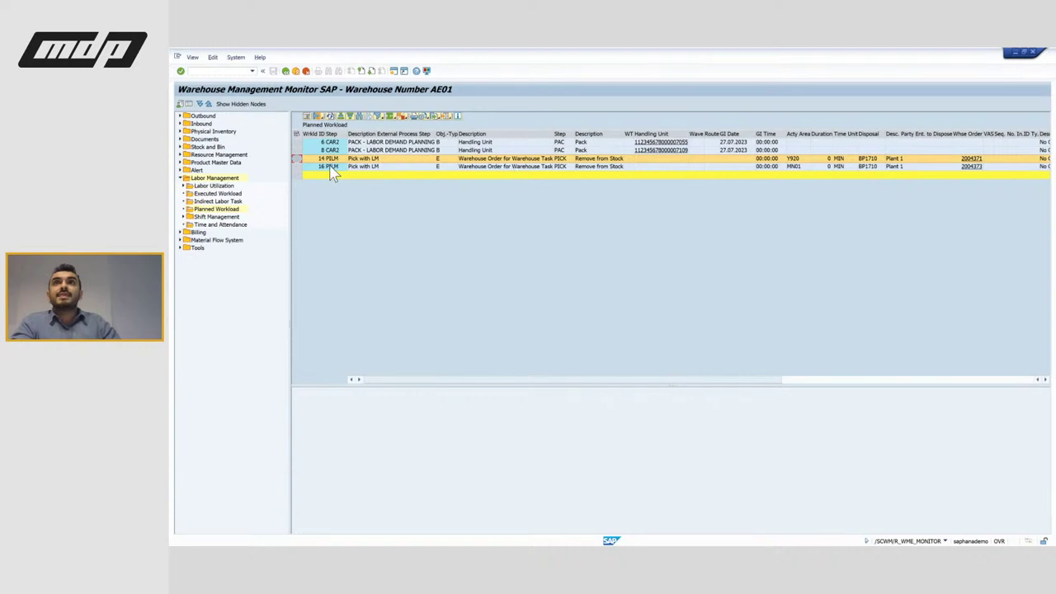
pyautogui.hscroll(8, 536, 186)
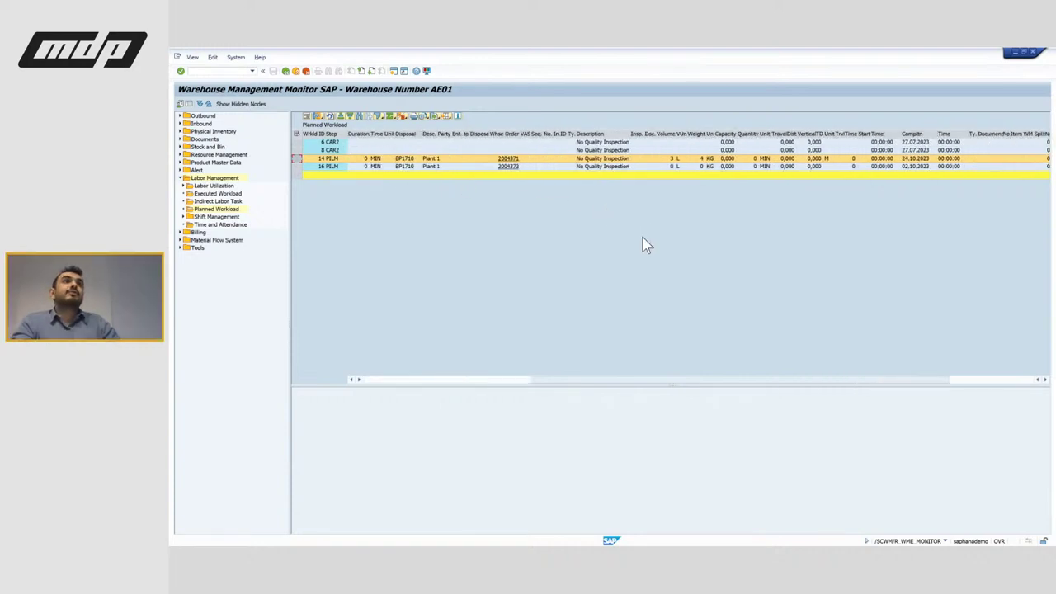
pyautogui.hscroll(3, 646, 245)
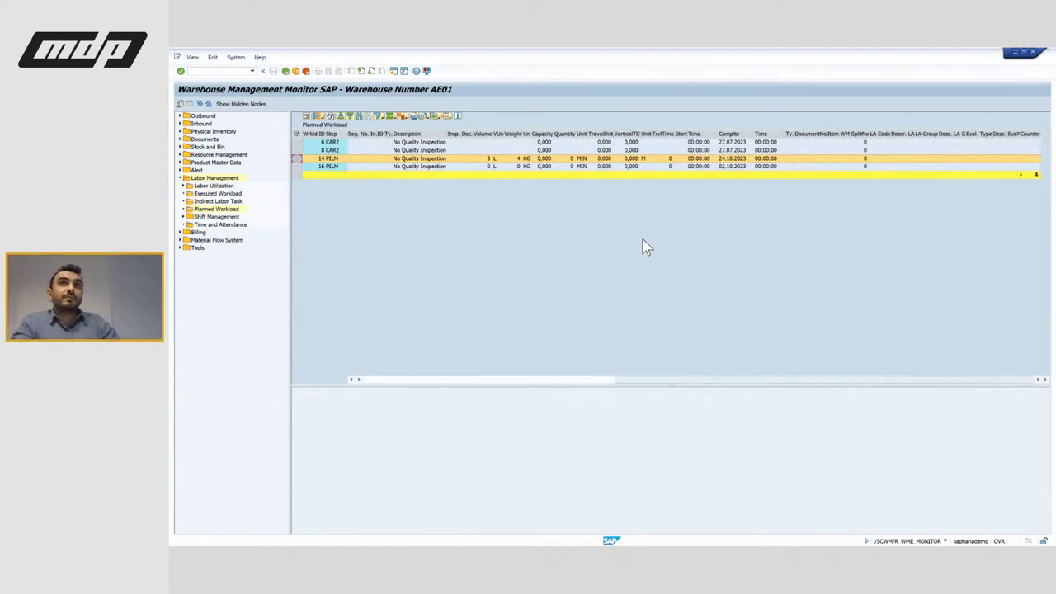
pyautogui.hscroll(-8, 609, 231)
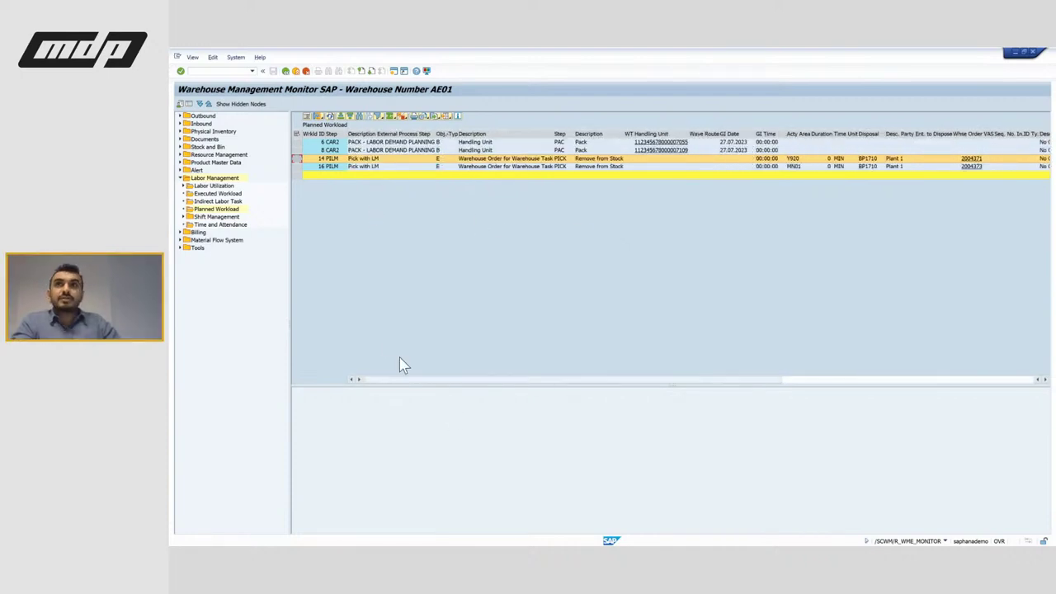
pyautogui.click(231, 212)
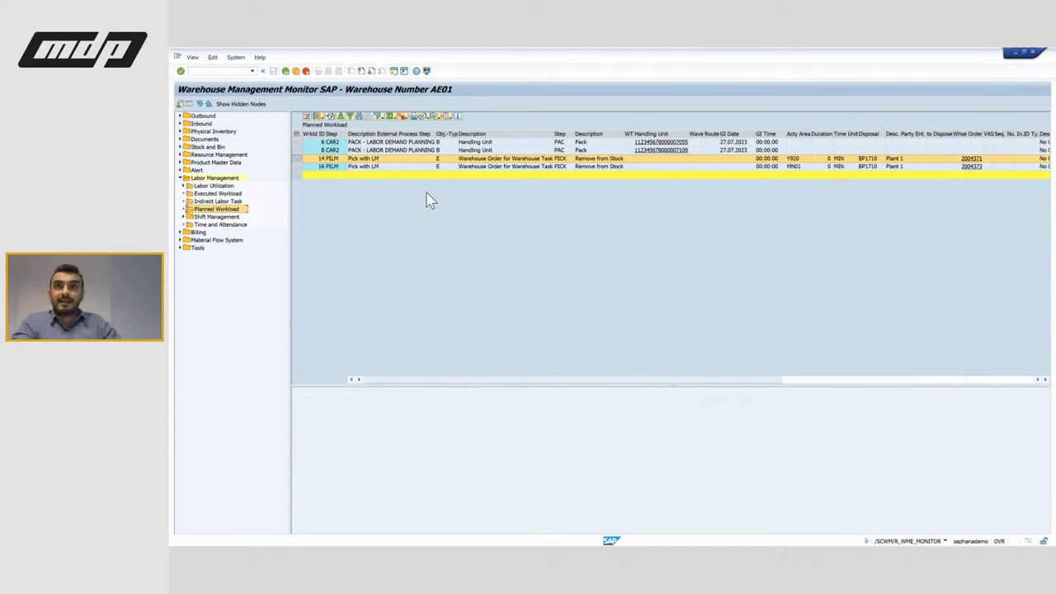
# List the Executed Workload for another period, from 01.09.2023 to 011124.
pyautogui.click(233, 195)
pyautogui.scroll(-3, 487, 386)
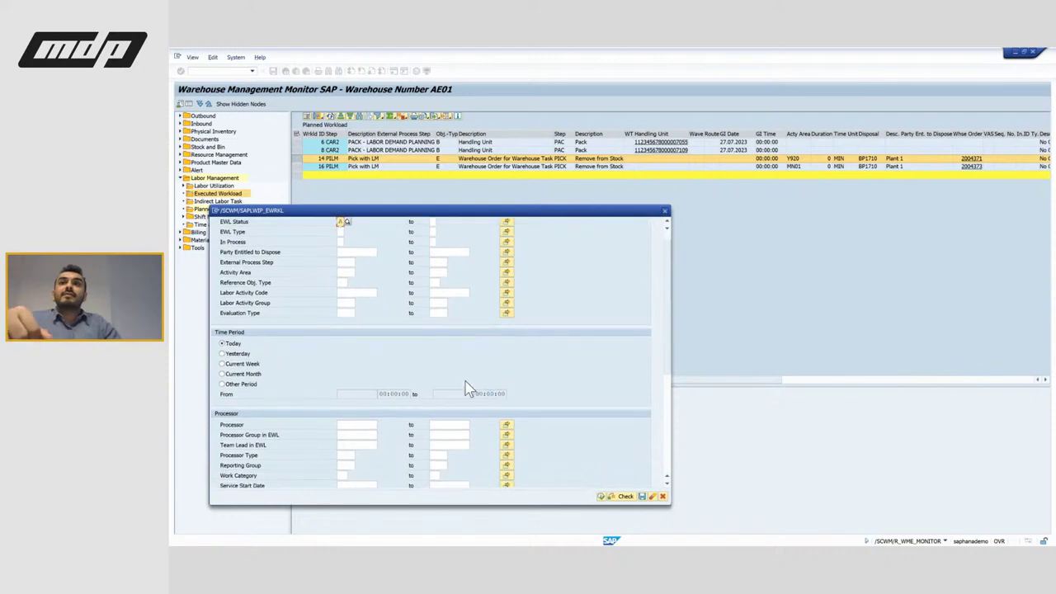
pyautogui.scroll(-4, 466, 388)
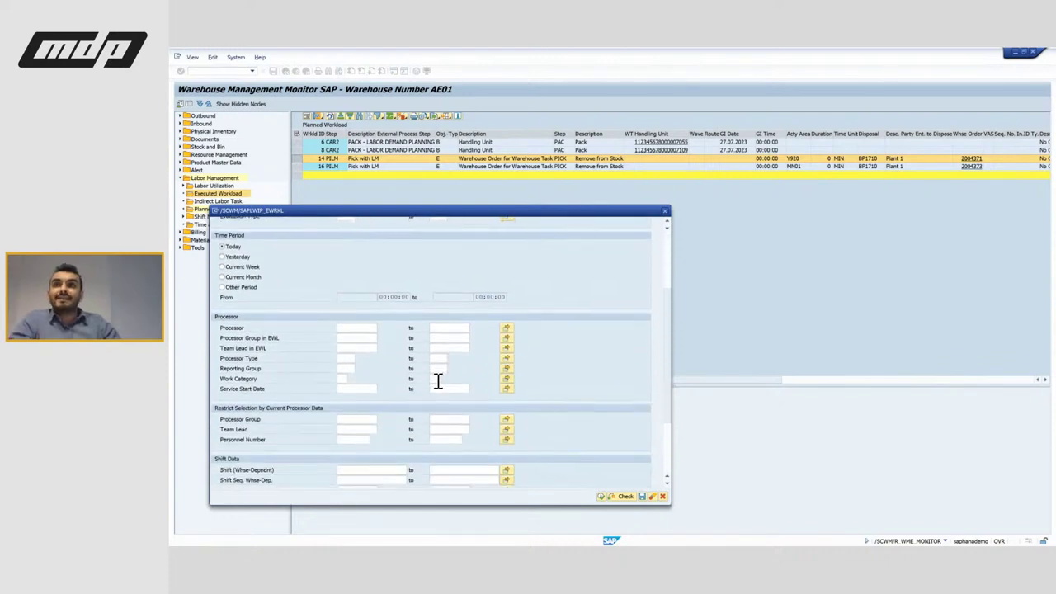
pyautogui.scroll(-4, 438, 381)
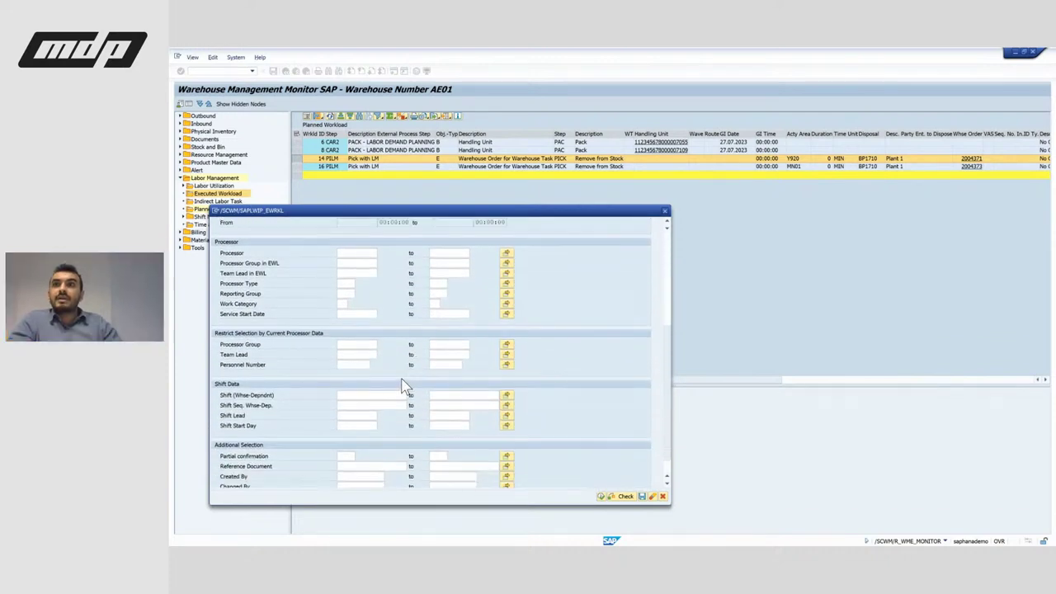
pyautogui.scroll(3, 404, 386)
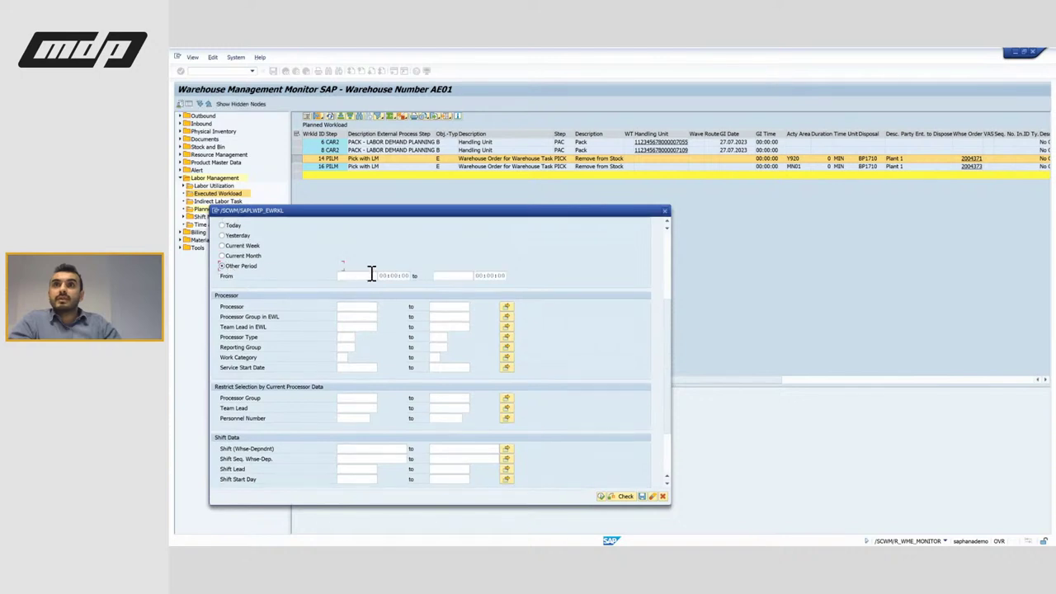
pyautogui.click(371, 275)
pyautogui.click(376, 285)
pyautogui.click(477, 276)
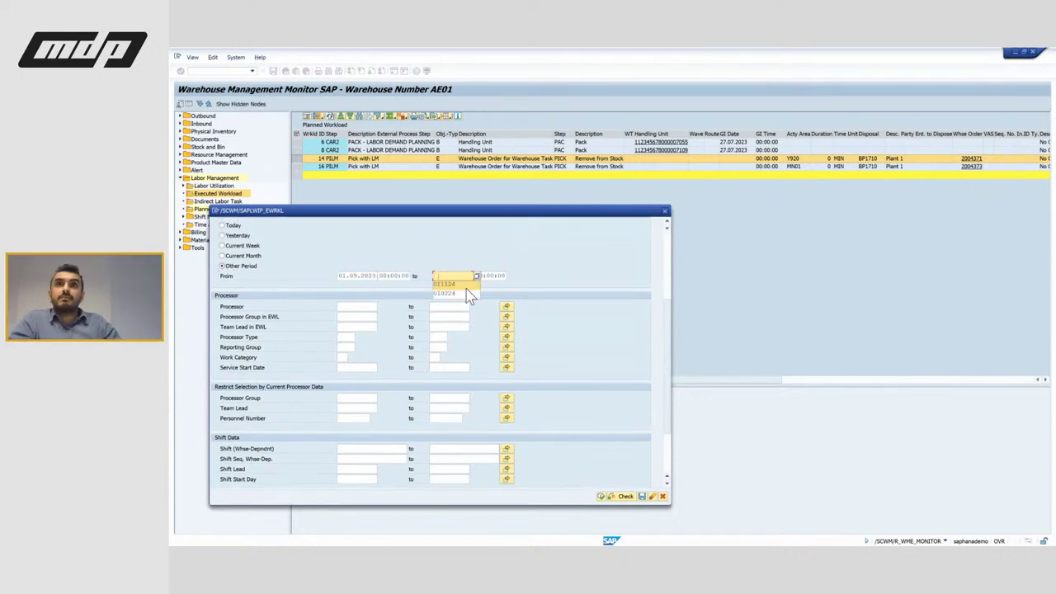
pyautogui.click(450, 284)
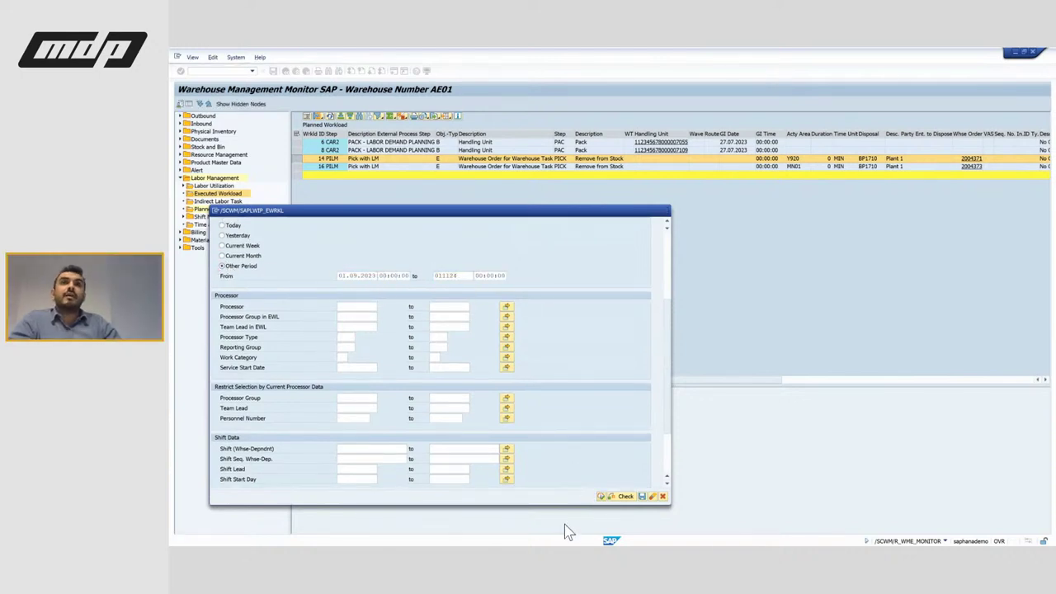
pyautogui.press('Return')
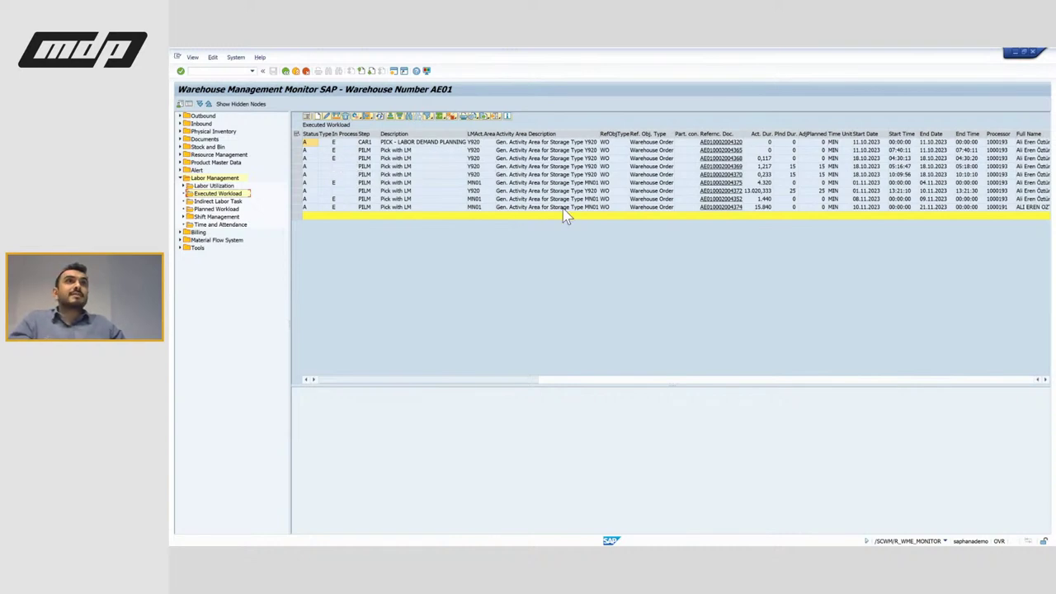
# Filter the executed workload to the reference document of the MN01 pick running from 01.11.2023 to 04.11.2023 and select that entry.
pyautogui.click(296, 171)
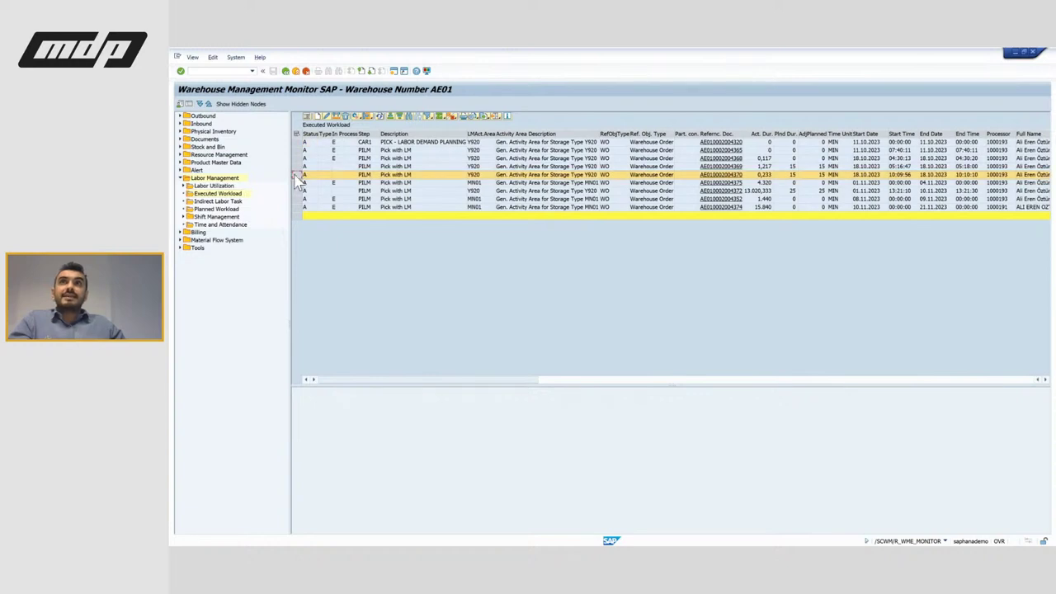
pyautogui.rightClick(720, 189)
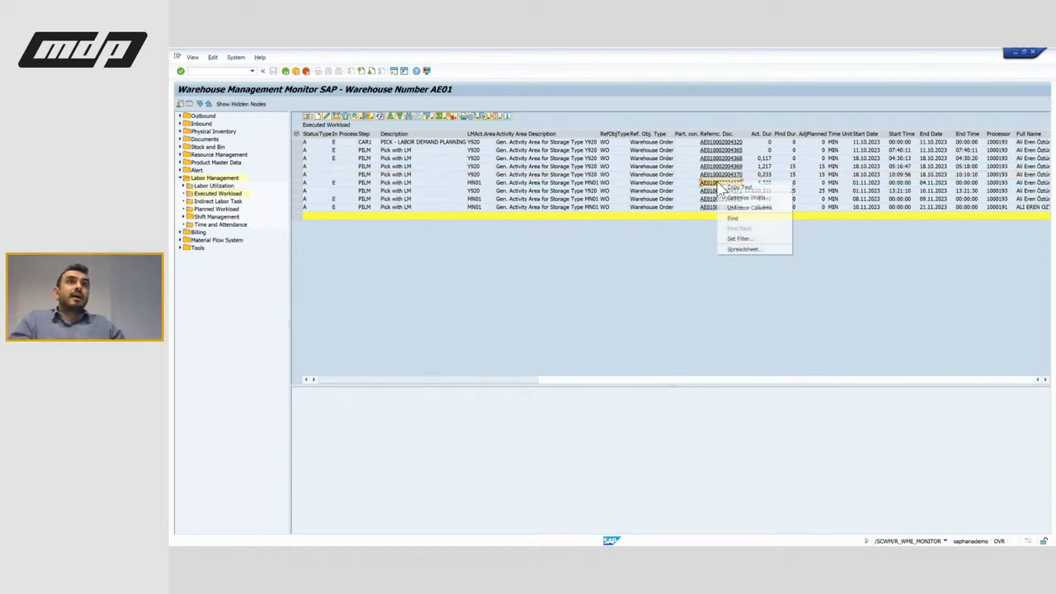
pyautogui.click(737, 237)
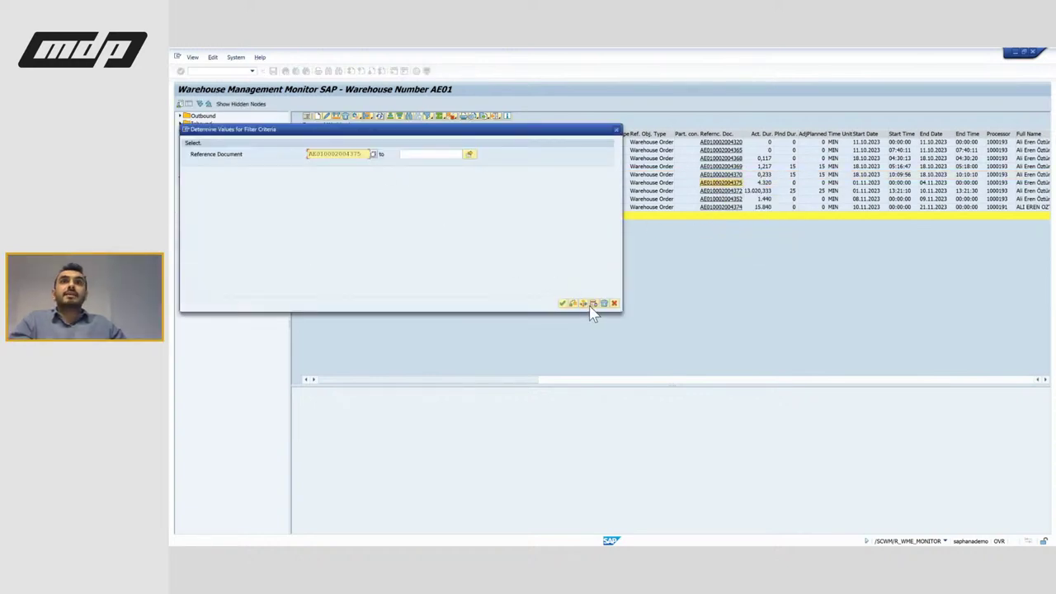
pyautogui.click(565, 304)
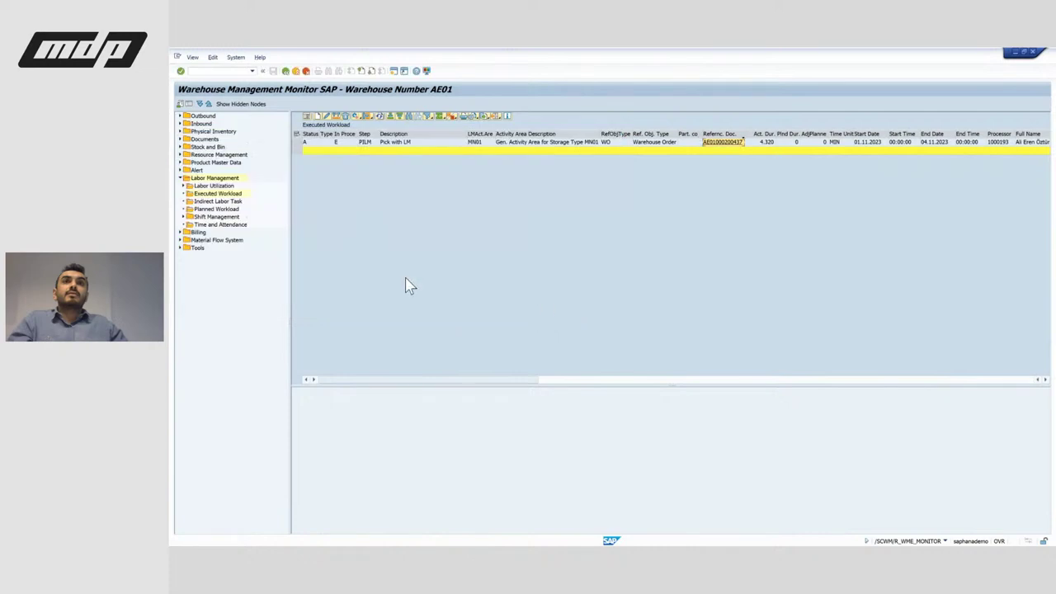
pyautogui.click(296, 142)
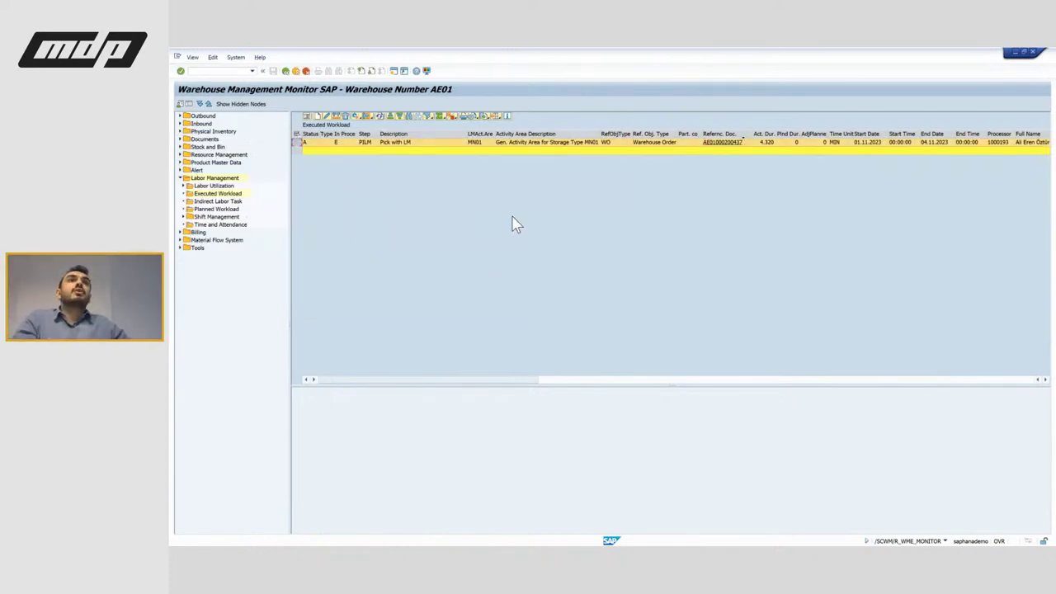
# Examine the filtered entry's travel distance, actual and planned durations, and duration difference columns.
pyautogui.hscroll(2, 714, 208)
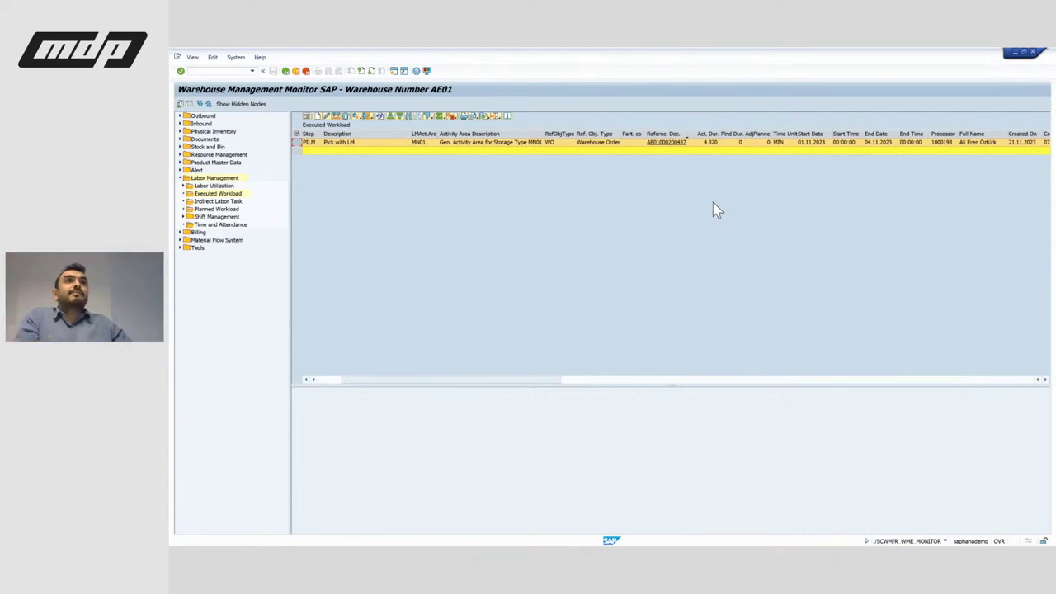
pyautogui.hscroll(2, 706, 236)
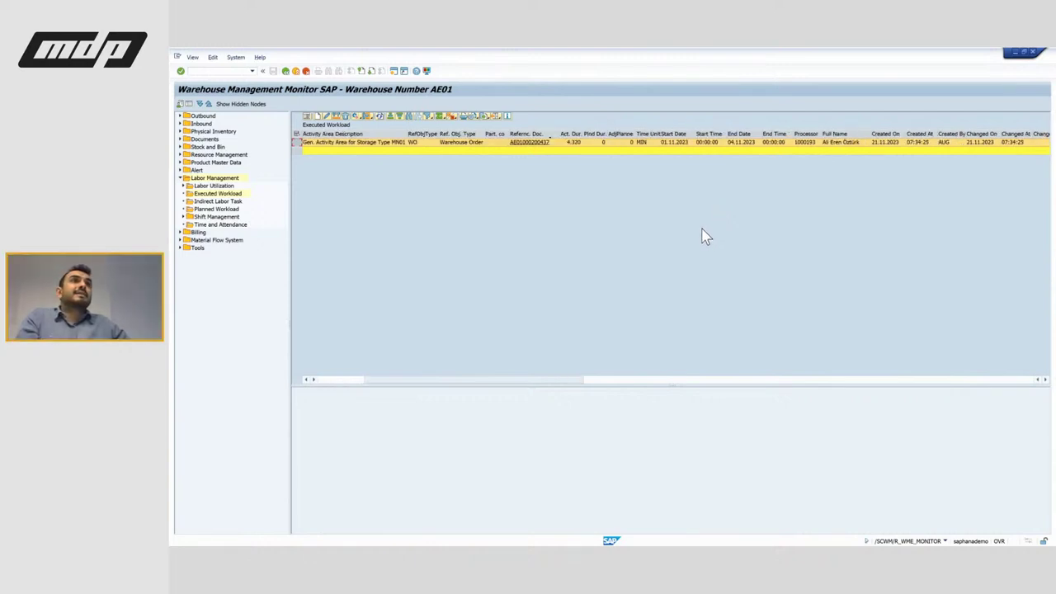
pyautogui.hscroll(8, 706, 237)
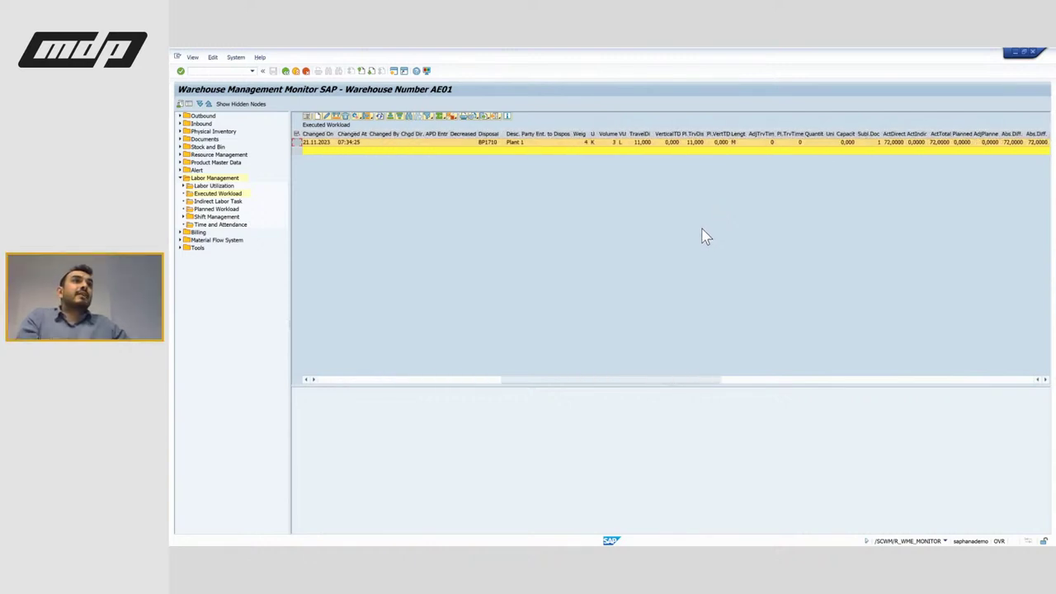
pyautogui.hscroll(4, 899, 169)
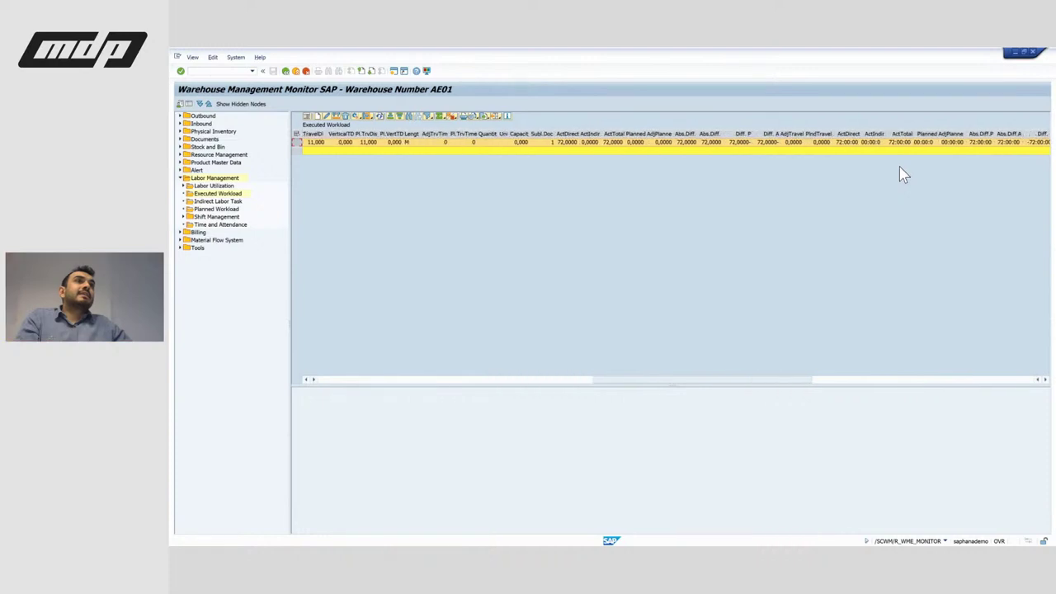
pyautogui.hscroll(2, 903, 174)
pyautogui.hscroll(-10, 882, 197)
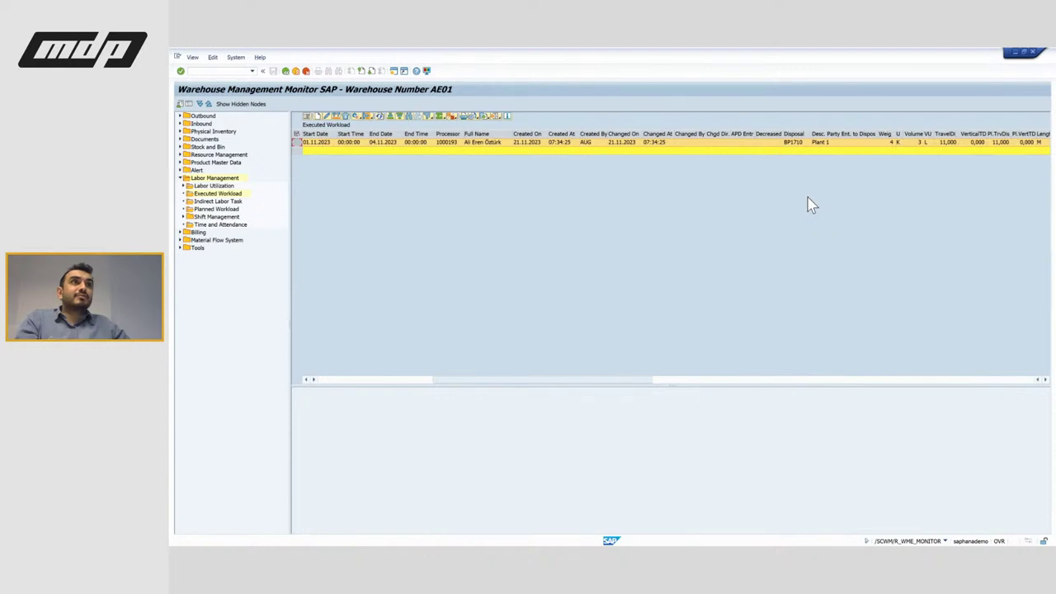
pyautogui.hscroll(1, 809, 205)
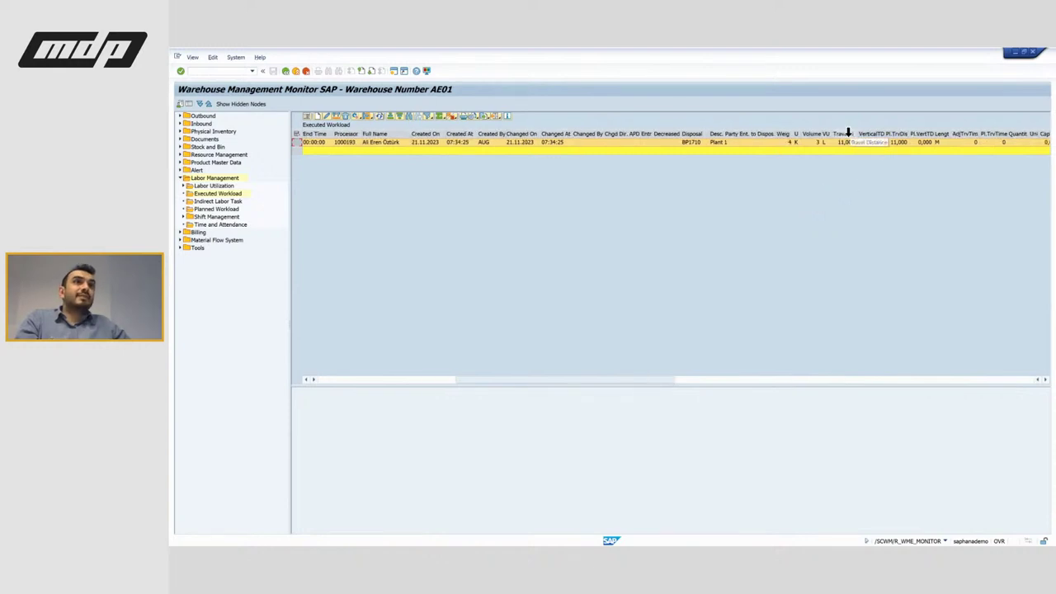
pyautogui.hscroll(1, 838, 182)
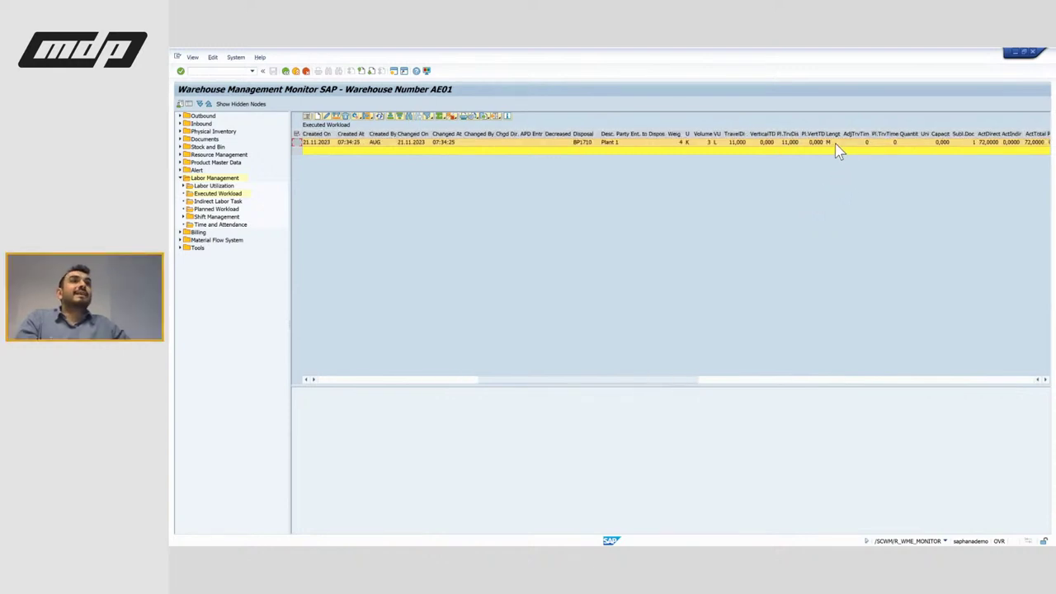
pyautogui.hscroll(1, 837, 173)
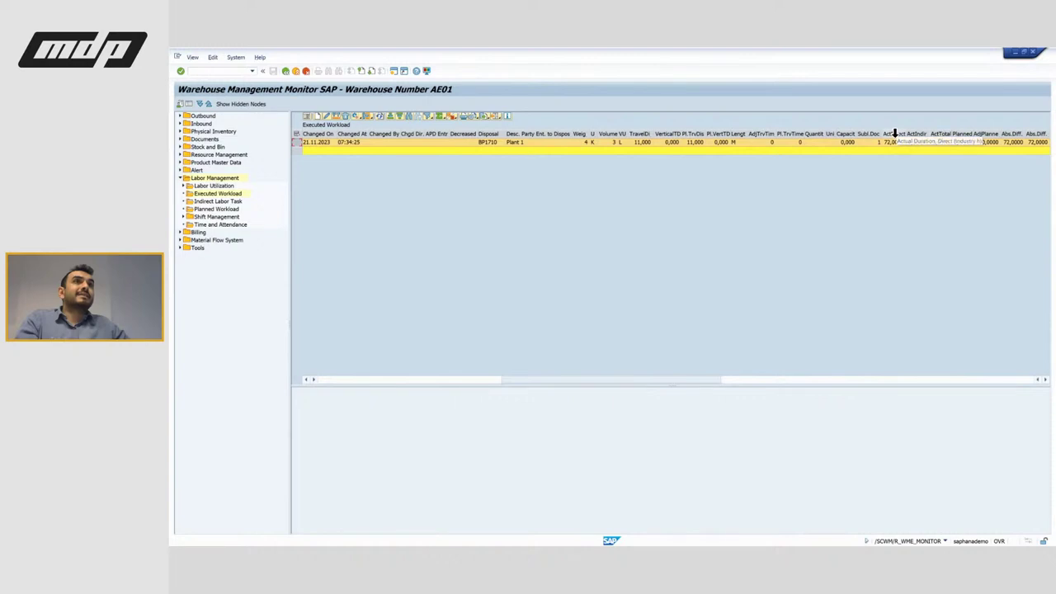
pyautogui.hscroll(2, 872, 182)
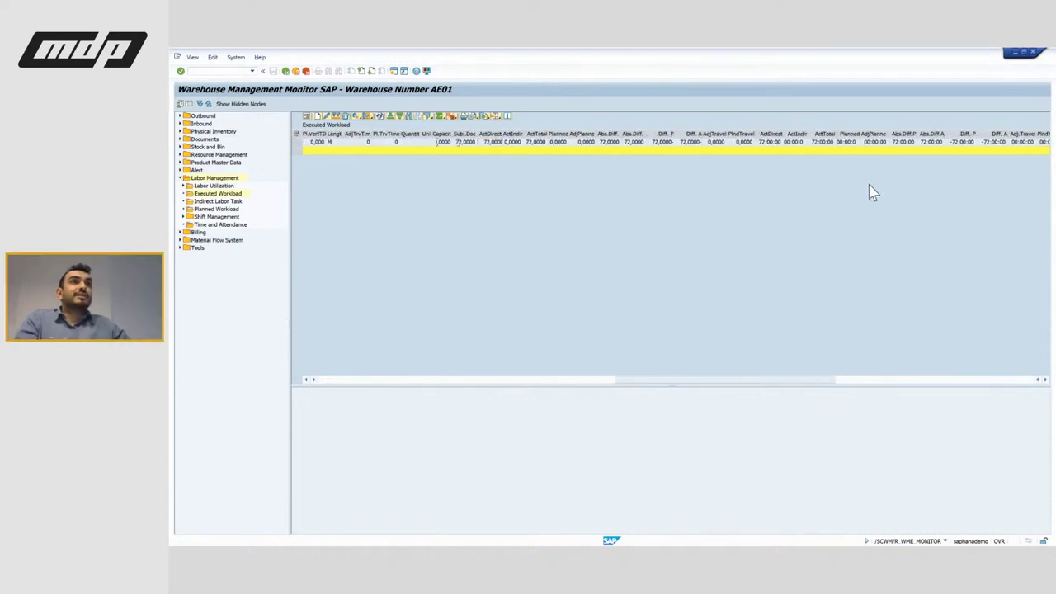
pyautogui.hscroll(-5, 873, 192)
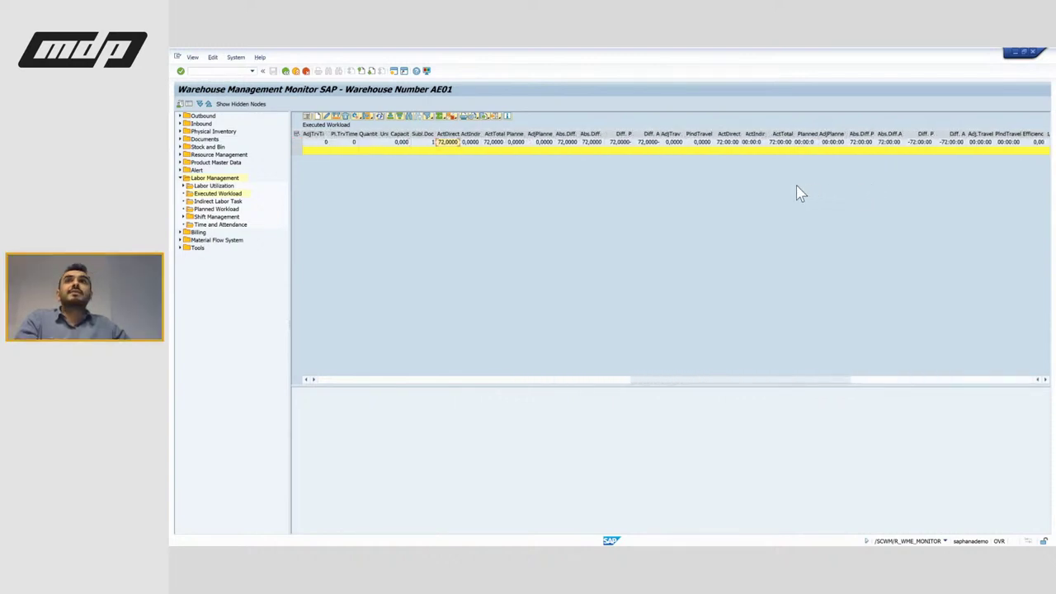
pyautogui.hscroll(-3, 660, 206)
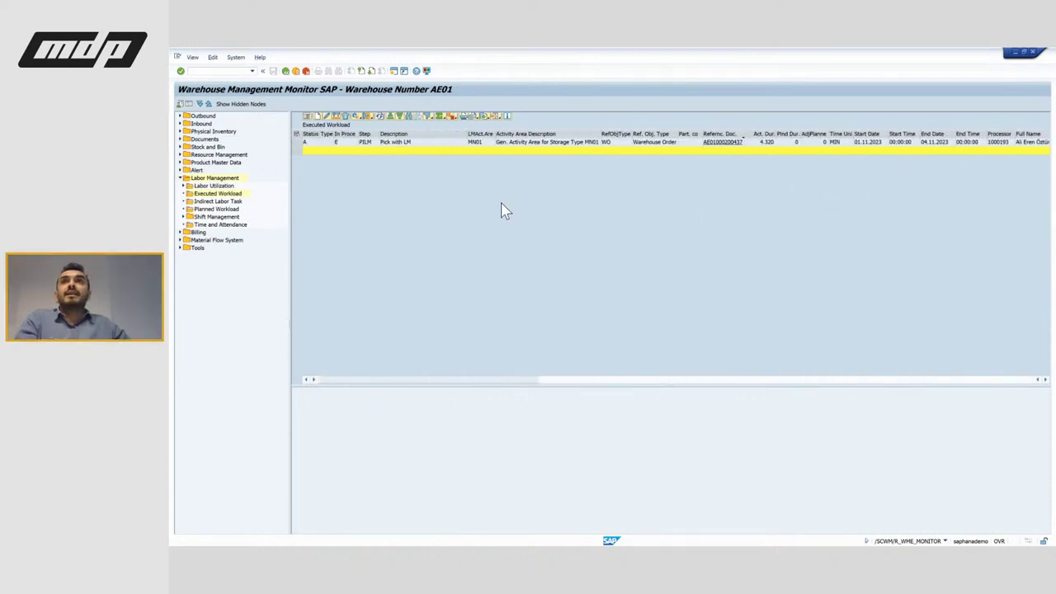
# Remove the filter, then filter the executed workload to the reference document of the Y920 pick started on 18.10.2023 at 05:16:47.
pyautogui.click(436, 117)
pyautogui.click(450, 137)
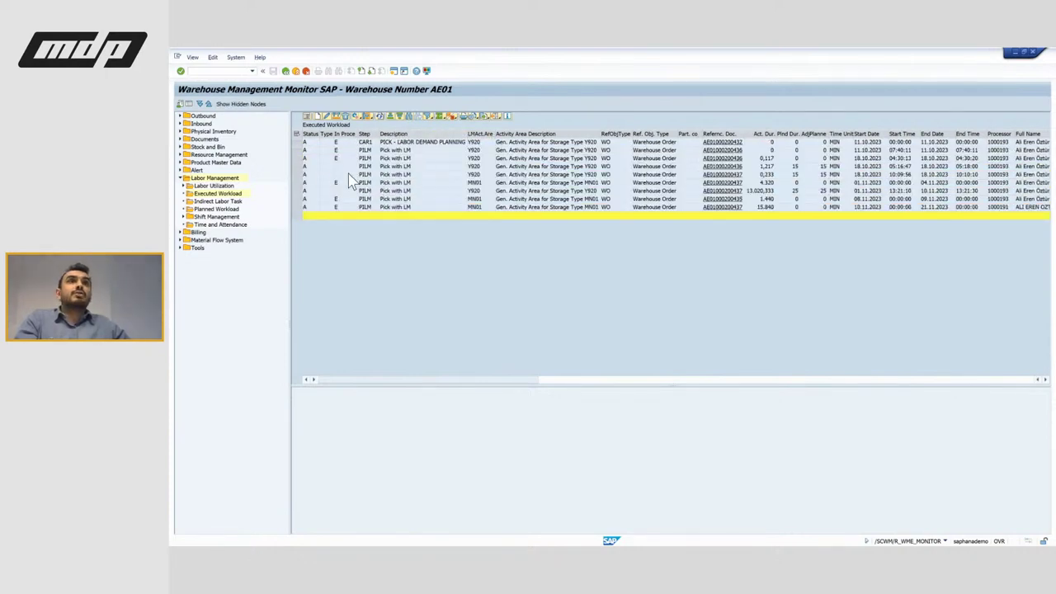
pyautogui.click(295, 175)
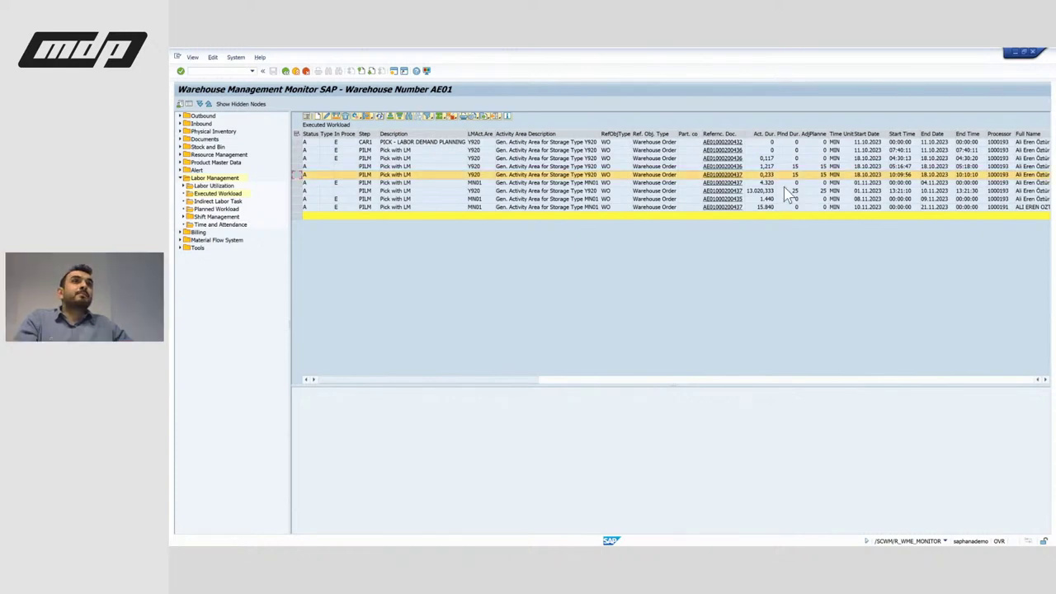
pyautogui.click(297, 165)
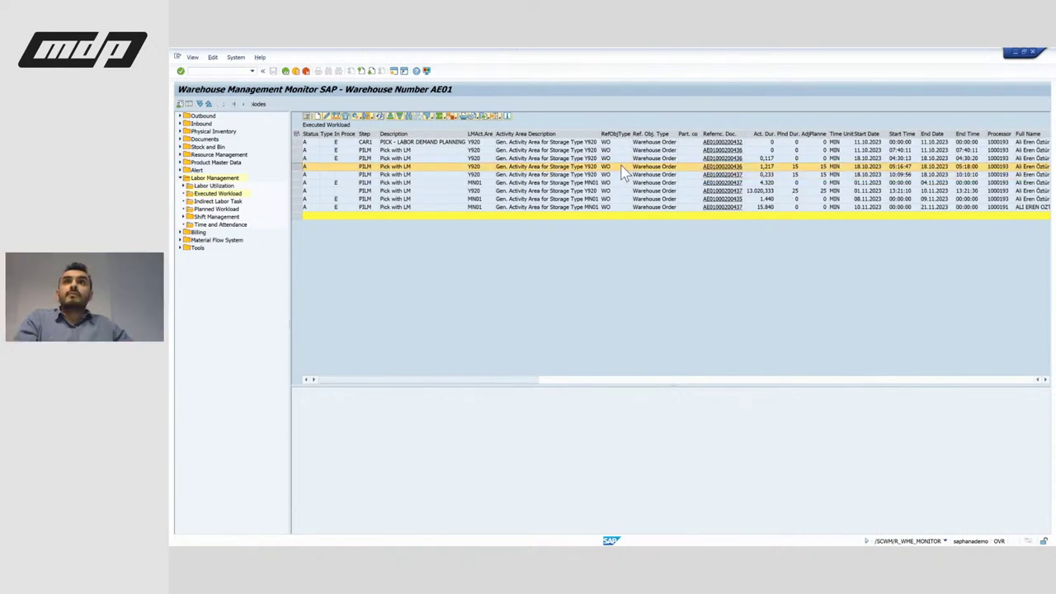
pyautogui.rightClick(297, 166)
pyautogui.rightClick(731, 168)
pyautogui.click(765, 224)
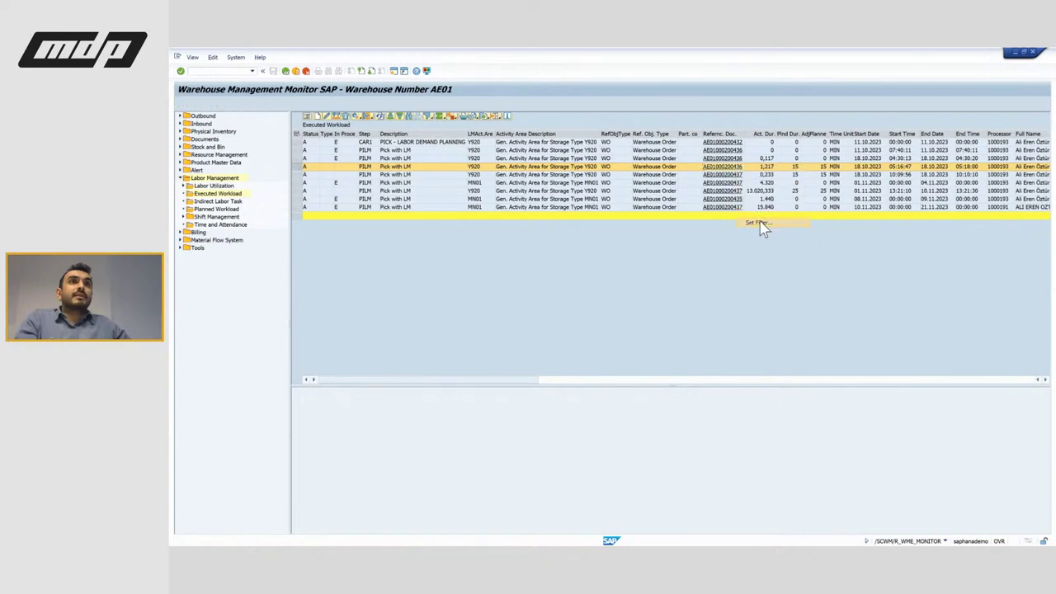
pyautogui.click(563, 303)
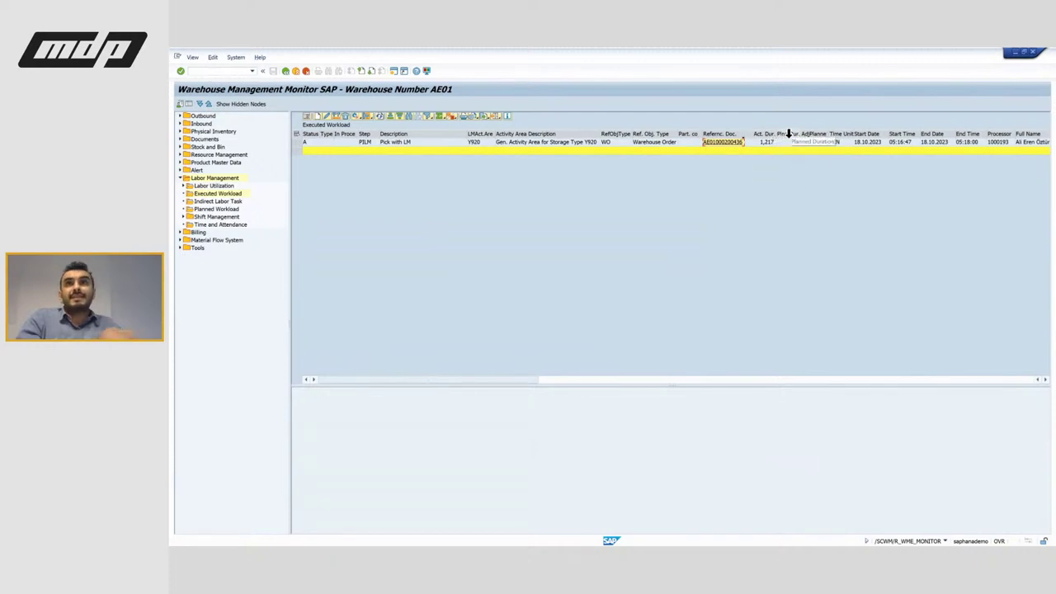
# Examine the filtered pick's planned duration, start time, actual duration, planned difference and efficiency columns.
pyautogui.click(393, 143)
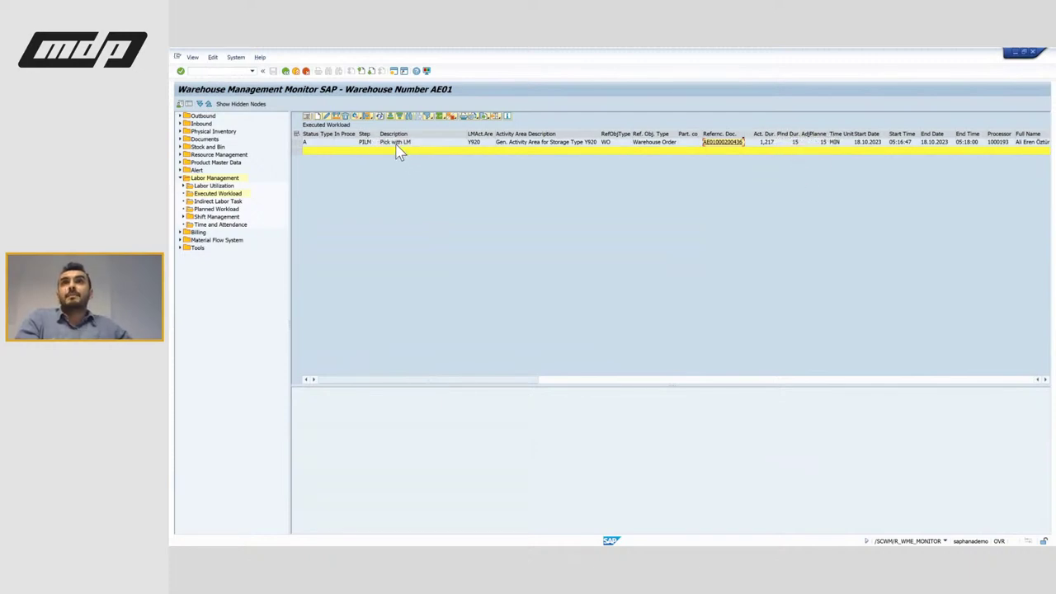
pyautogui.click(792, 143)
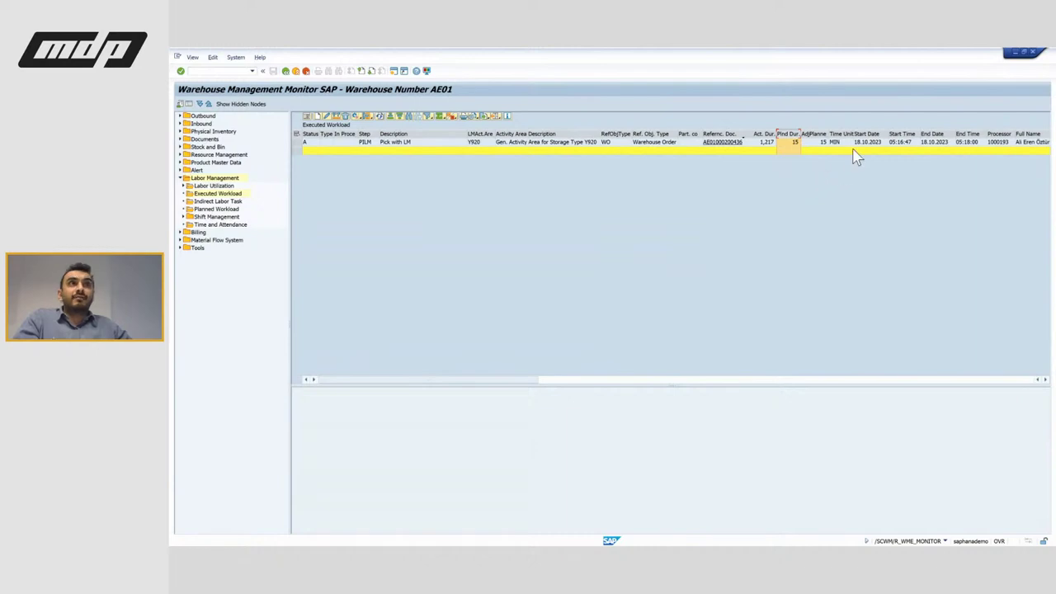
pyautogui.click(907, 132)
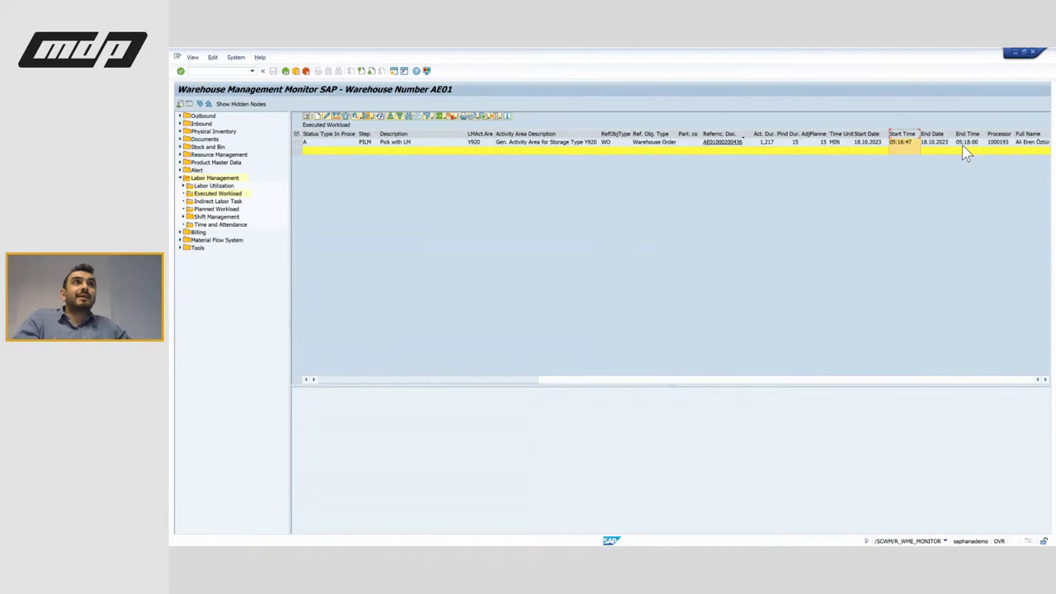
pyautogui.click(766, 144)
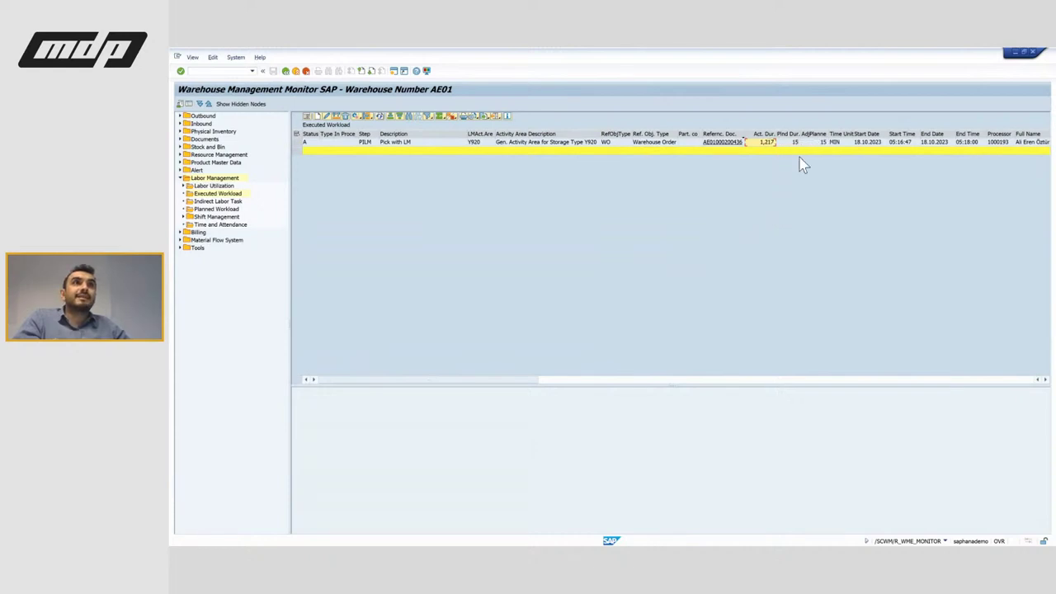
pyautogui.hscroll(5, 801, 173)
pyautogui.hscroll(8, 798, 188)
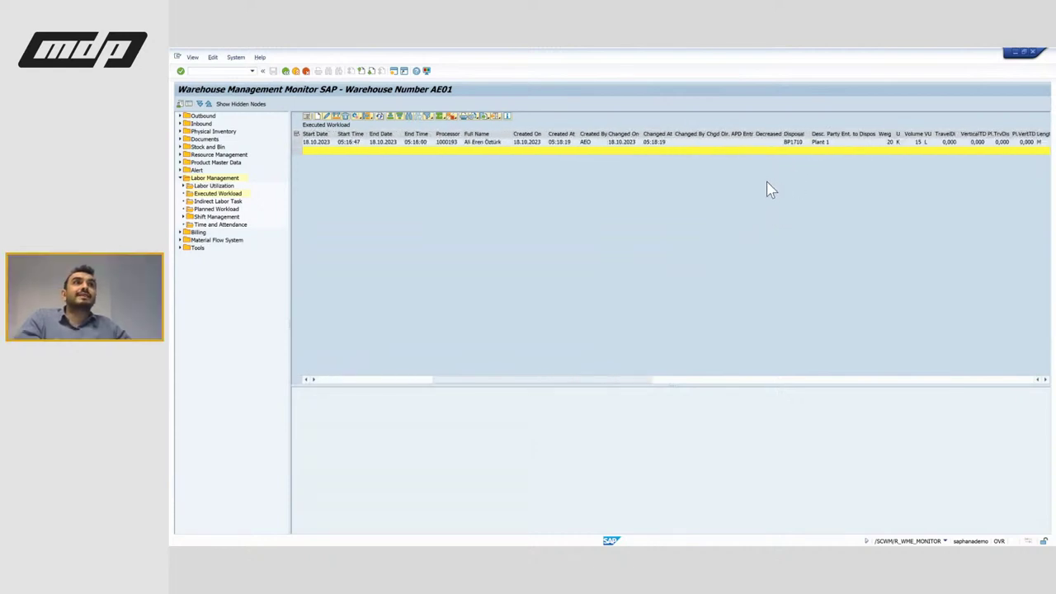
pyautogui.hscroll(6, 767, 189)
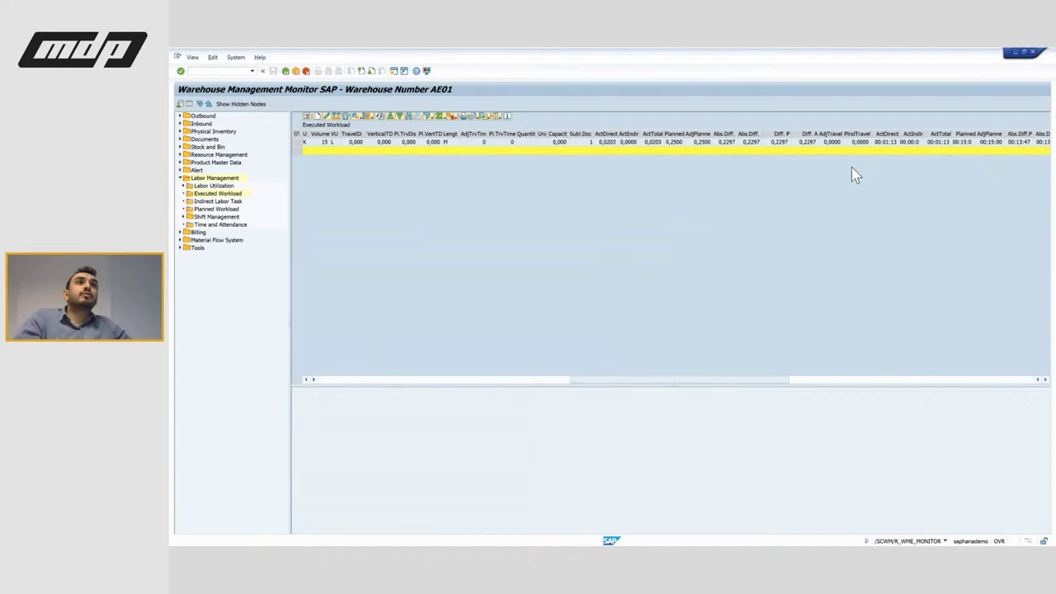
pyautogui.click(779, 134)
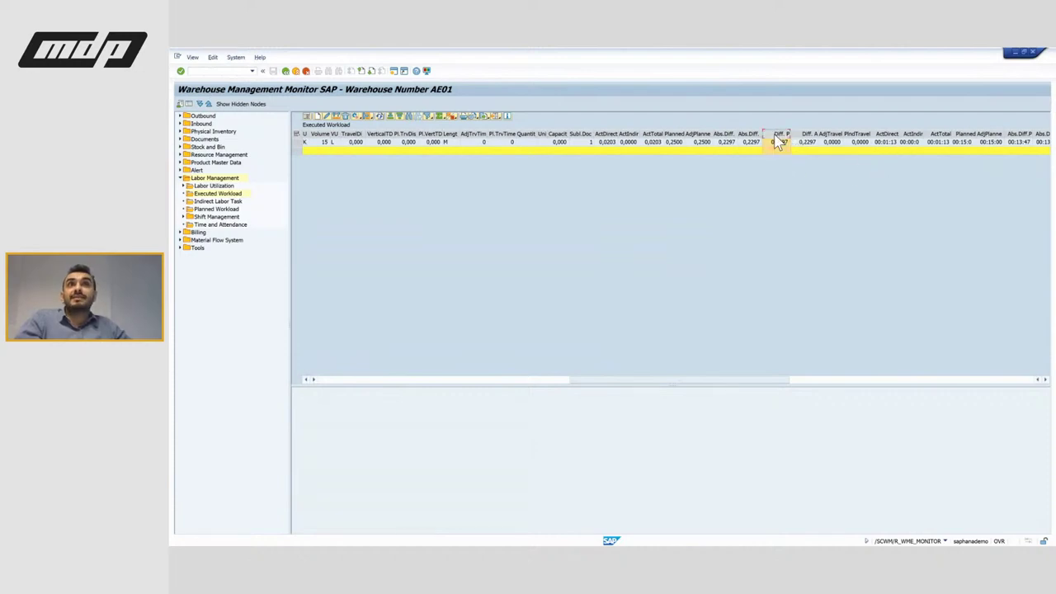
pyautogui.hscroll(5, 796, 196)
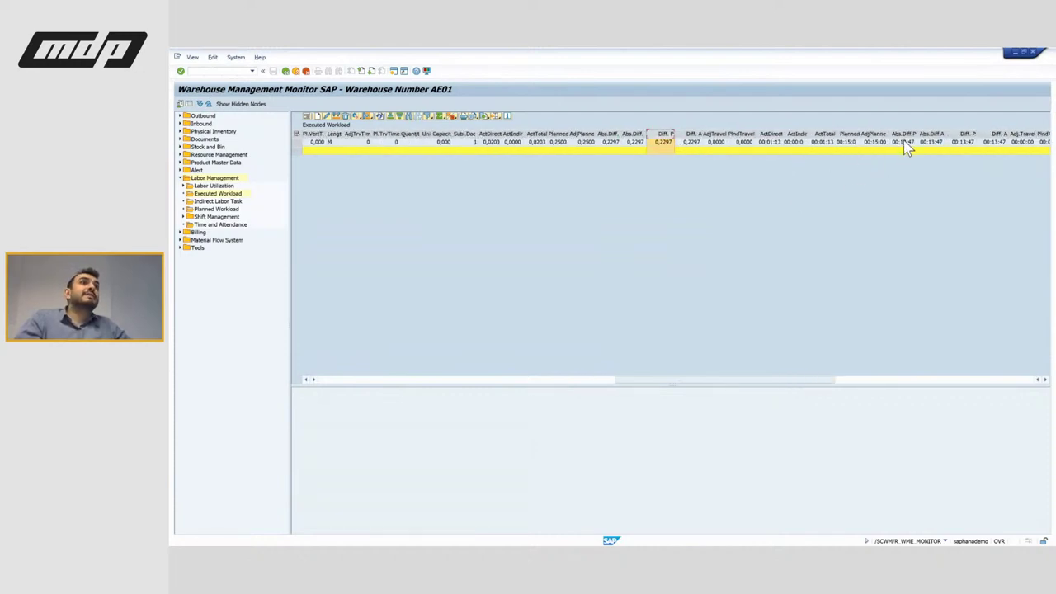
pyautogui.hscroll(4, 908, 171)
pyautogui.click(877, 134)
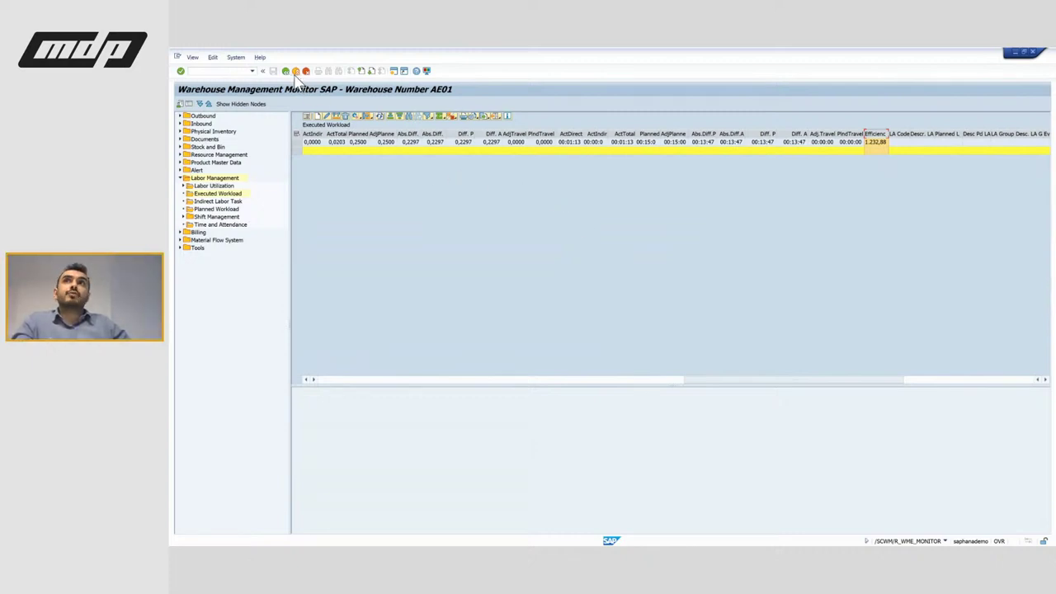
# Open transaction /n/scwm/lm_fe and display formula 0001, LM Formula for ELS Warehouse Order, under Formulas for Engineered Labor Standards.
pyautogui.click(247, 71)
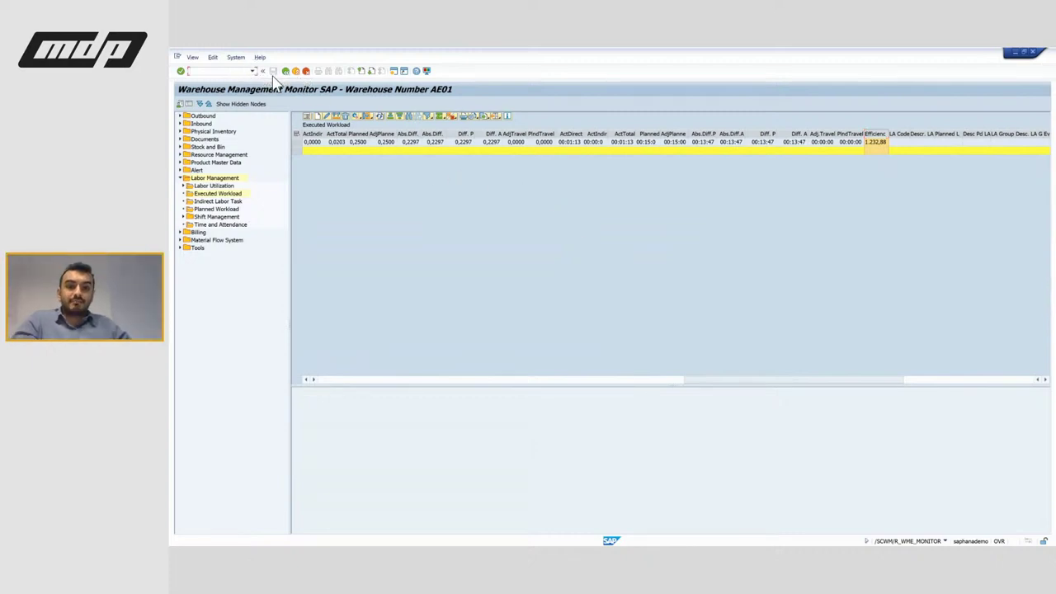
pyautogui.write('/n/scwm/lm_fe')
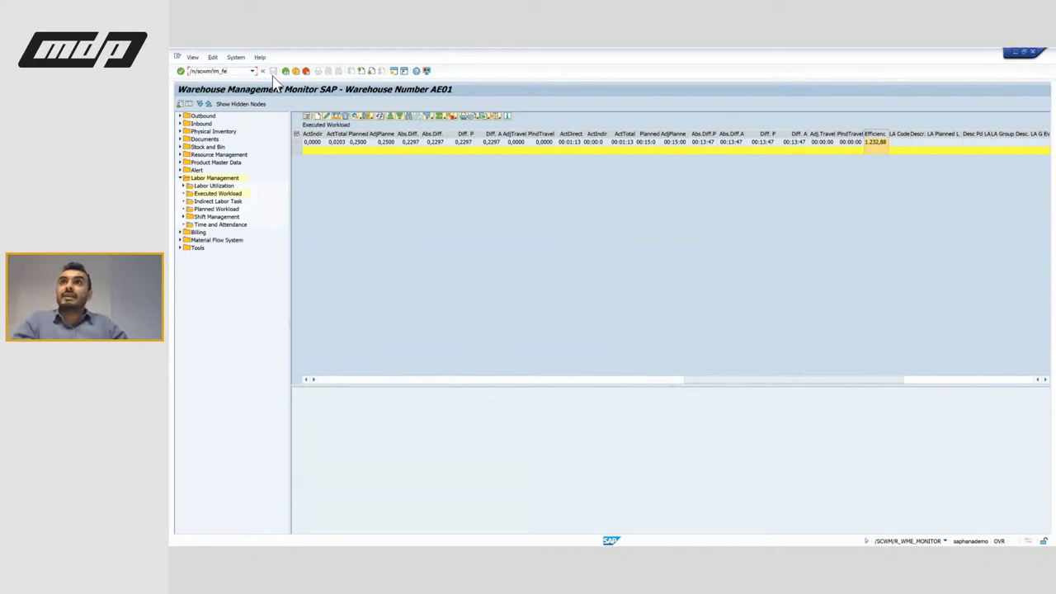
pyautogui.press('Return')
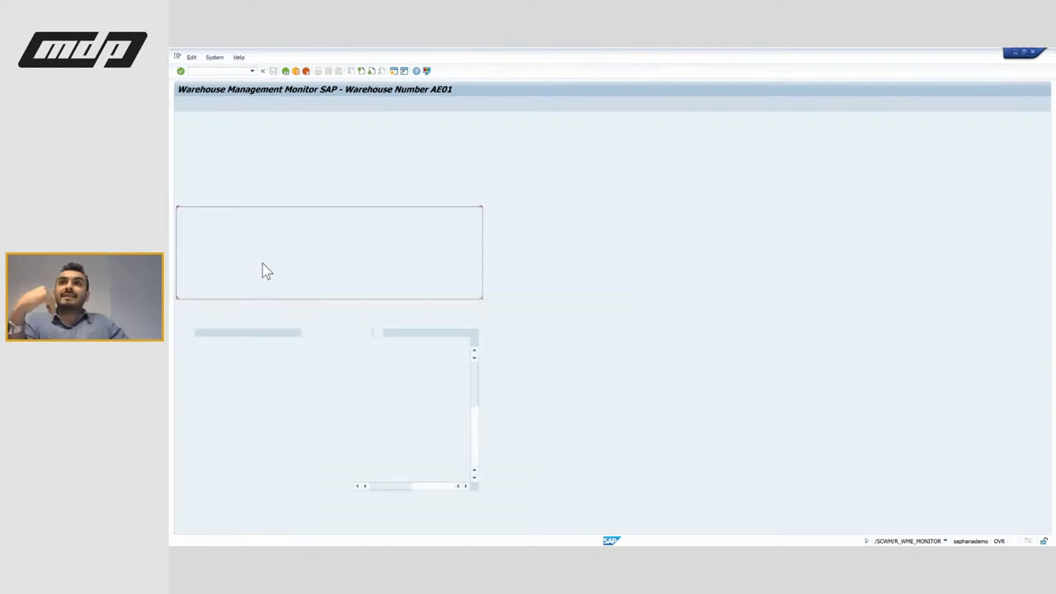
pyautogui.doubleClick(227, 120)
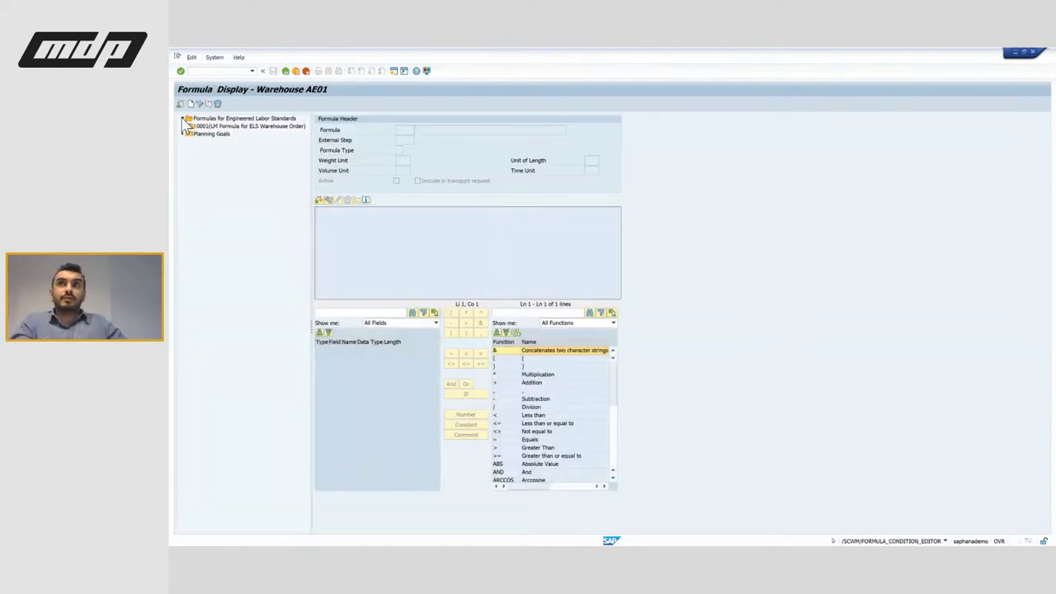
pyautogui.click(235, 127)
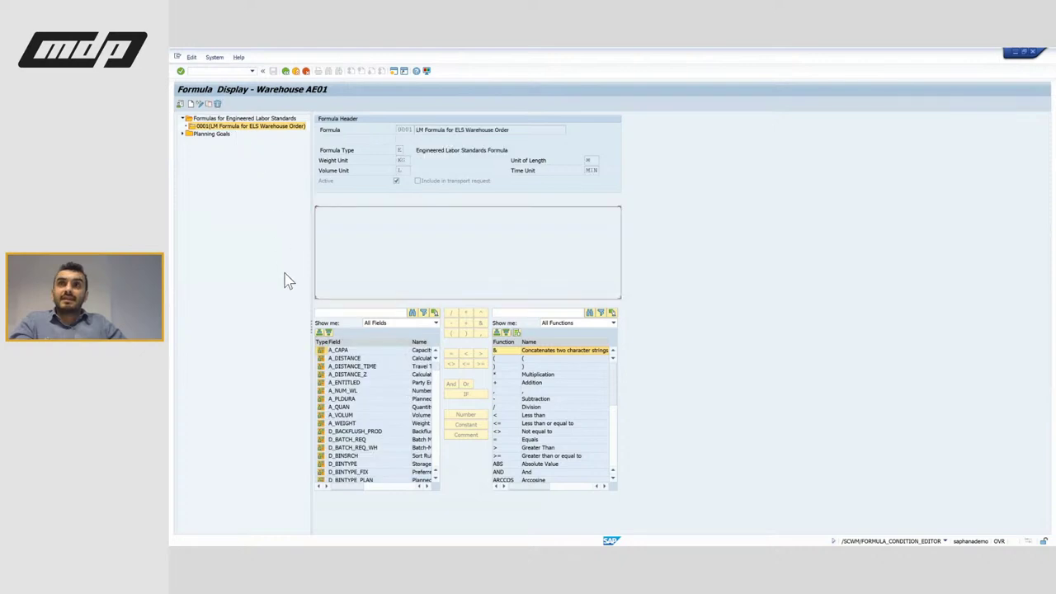
# Look through the available fields for formula 0001 and examine its weight-based expression.
pyautogui.scroll(-8, 386, 454)
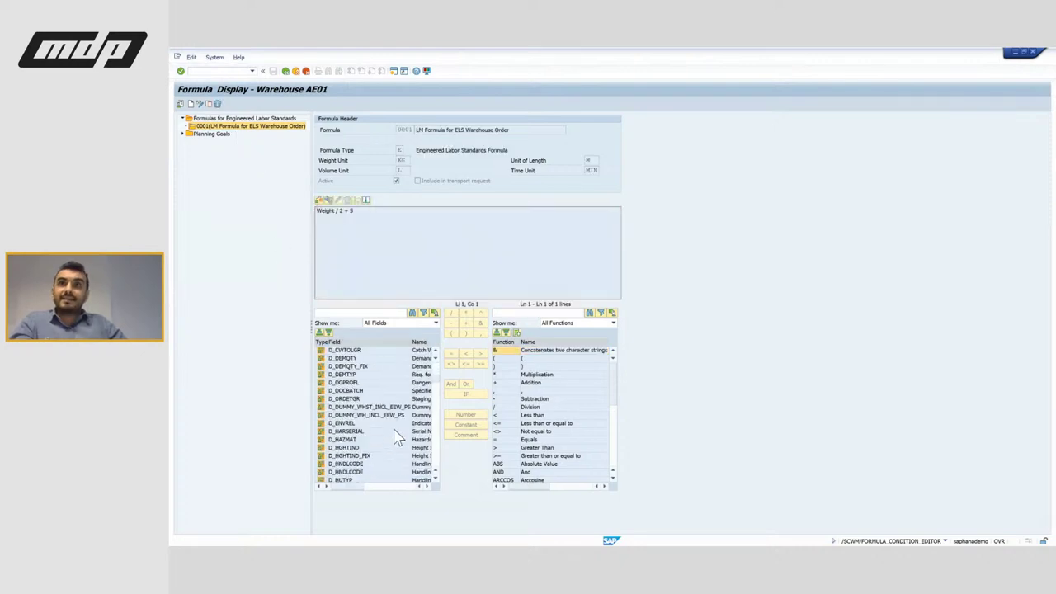
pyautogui.scroll(8, 396, 435)
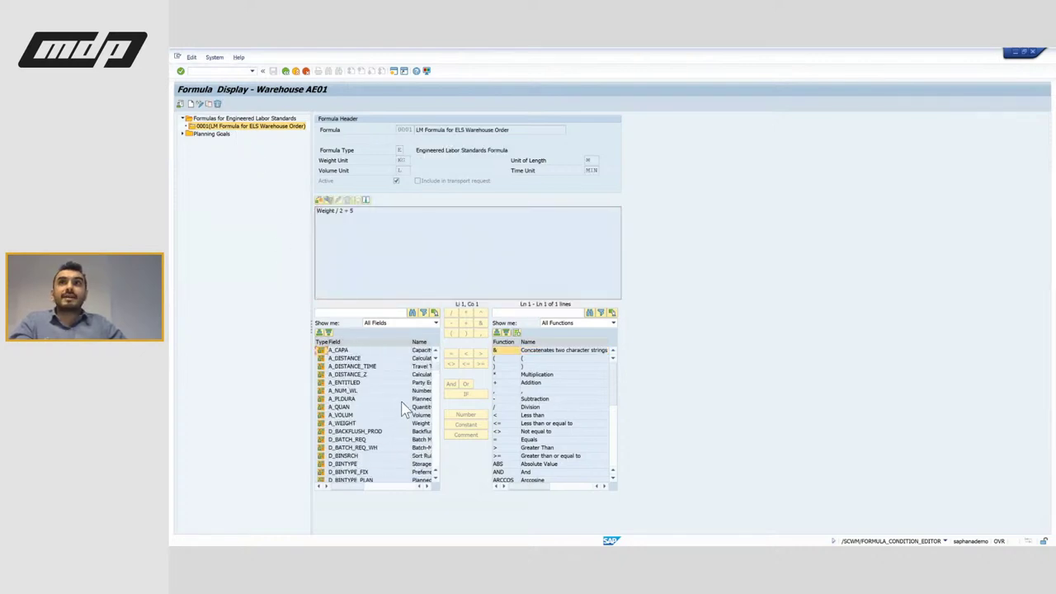
pyautogui.moveTo(355, 212); pyautogui.dragTo(318, 211)
pyautogui.click(376, 214)
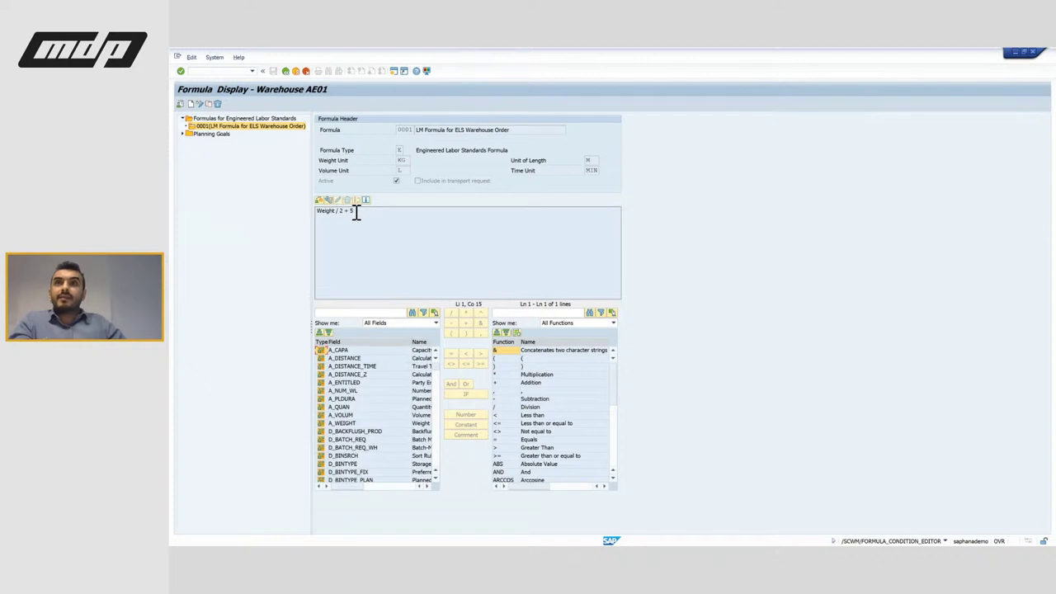
pyautogui.moveTo(336, 212)
pyautogui.mouseDown()
pyautogui.moveTo(323, 212)
pyautogui.moveTo(349, 215)
pyautogui.mouseUp()
pyautogui.click(361, 220)
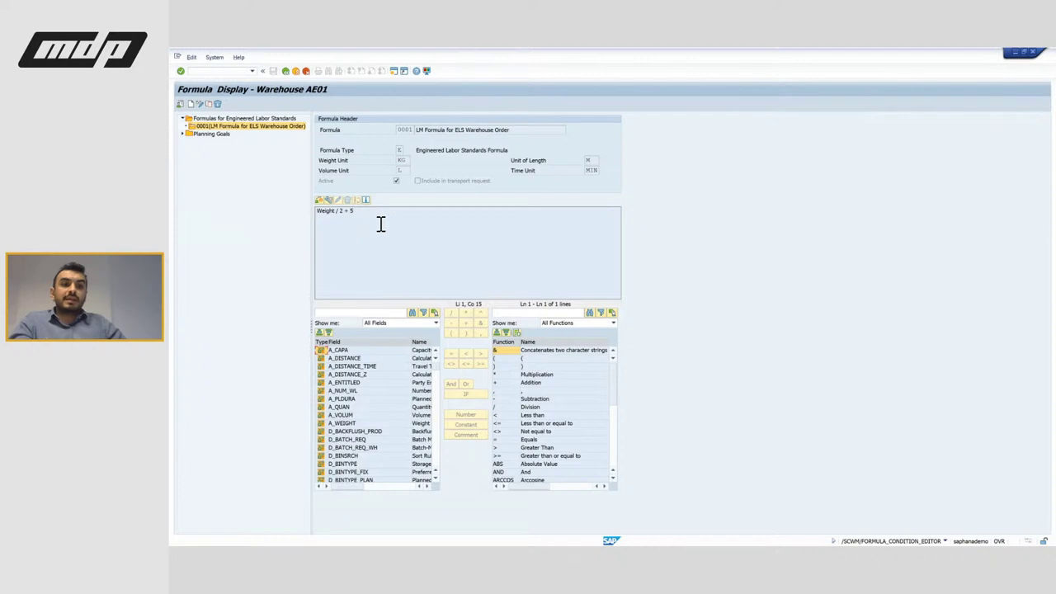
pyautogui.moveTo(370, 217); pyautogui.dragTo(325, 217)
pyautogui.click(369, 225)
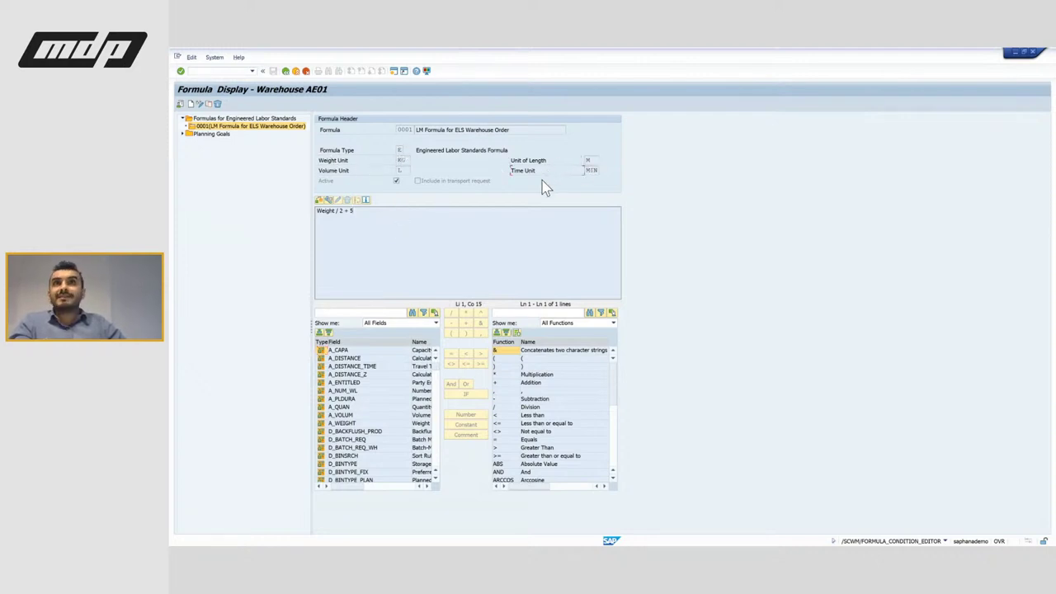
# Check the formula header's time unit and weight unit against the Weight term in the expression.
pyautogui.click(596, 169)
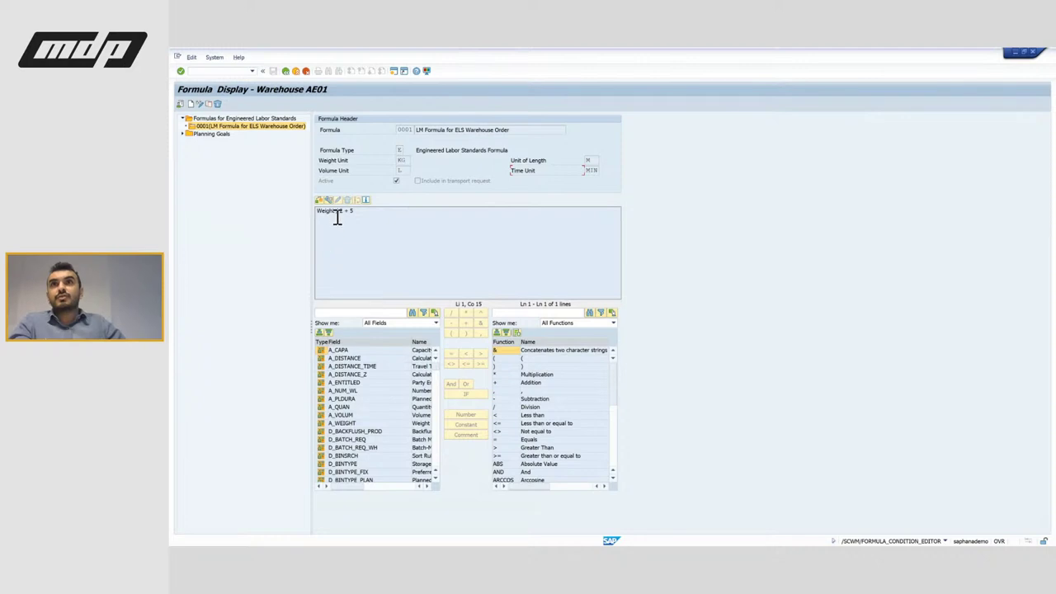
pyautogui.moveTo(333, 213); pyautogui.dragTo(317, 215)
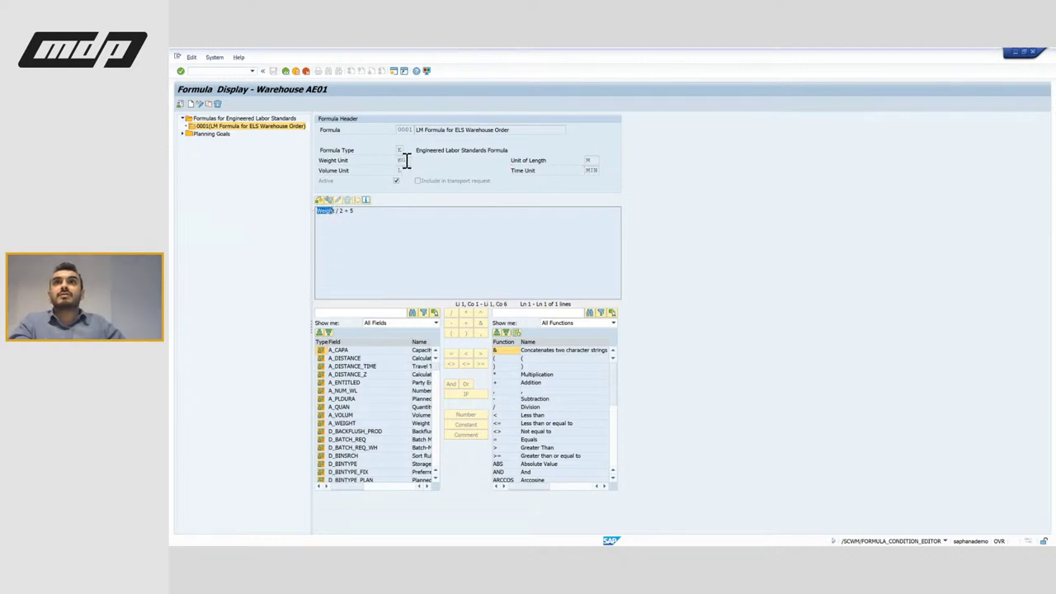
pyautogui.tripleClick(333, 213)
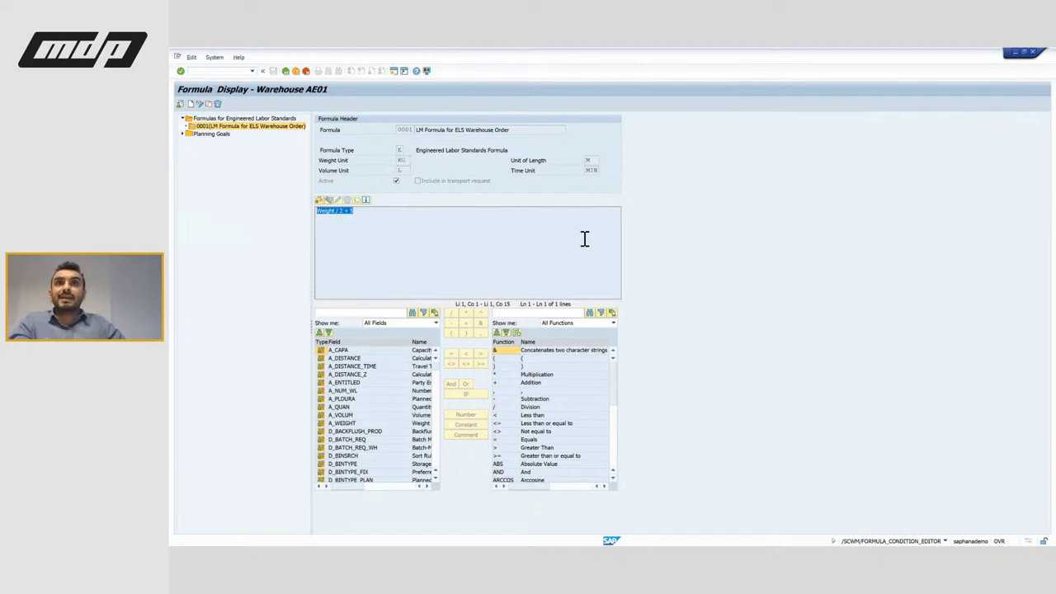
pyautogui.click(425, 244)
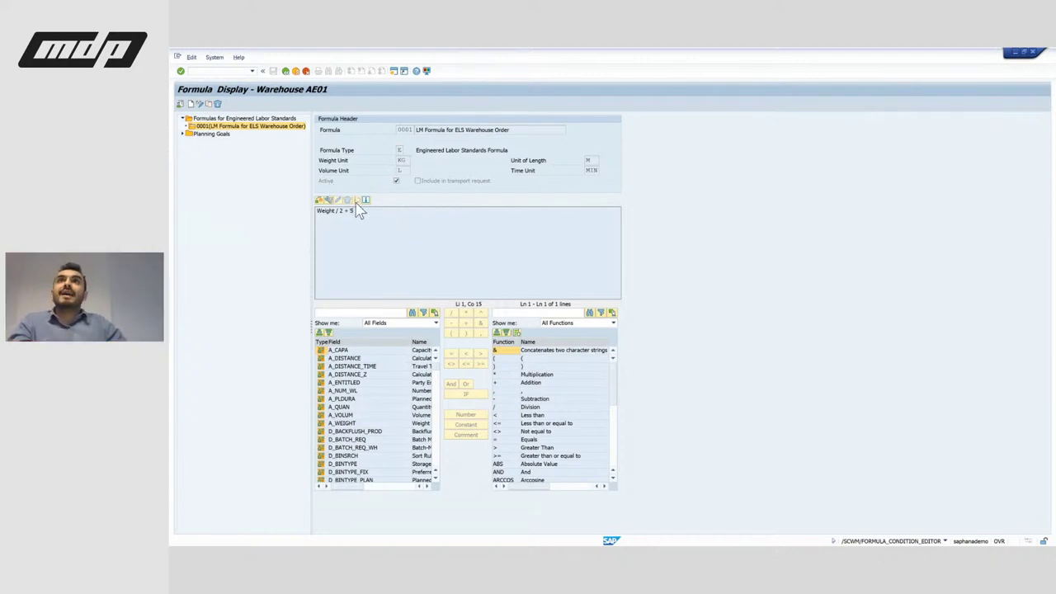
# Open transaction /n/scwm/lm_ce and display condition 0002, LM Condition ELS, under Conditions for Engineered Labor Standards.
pyautogui.click(246, 73)
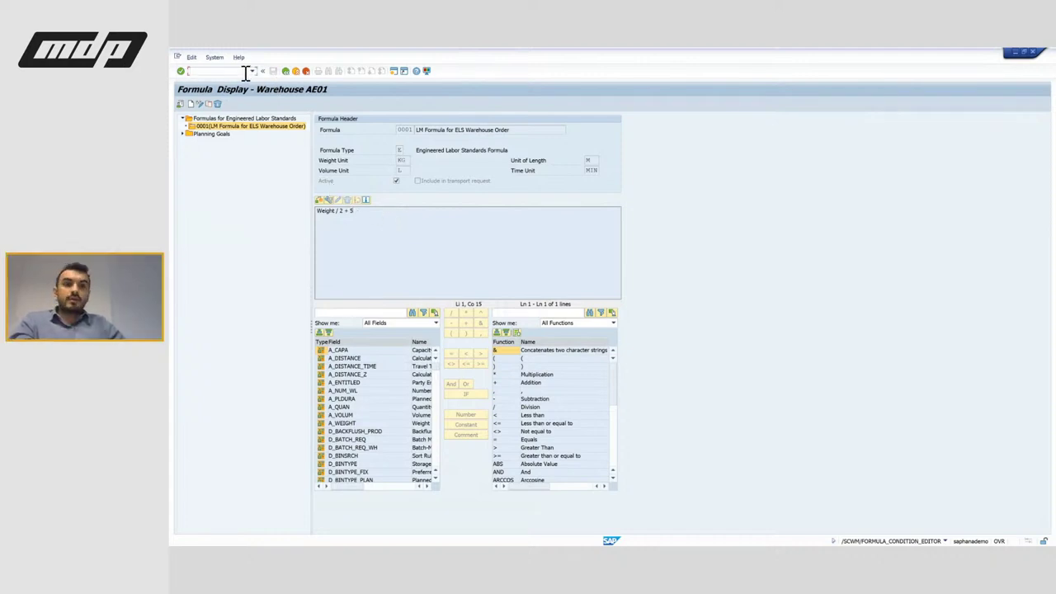
pyautogui.write('/n/scwm/lm_fc')
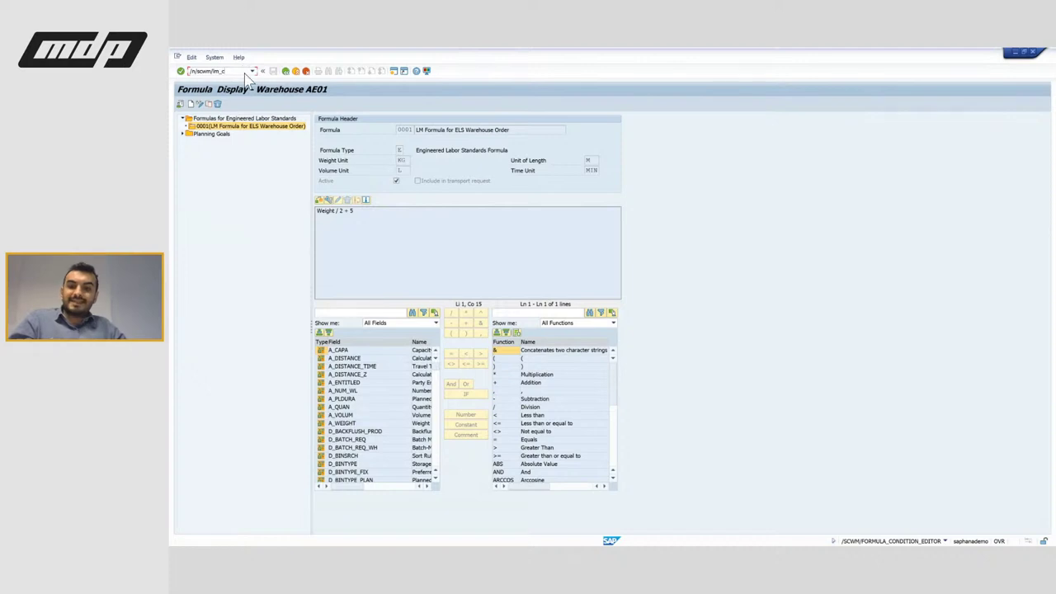
pyautogui.write('e')
pyautogui.press('Return')
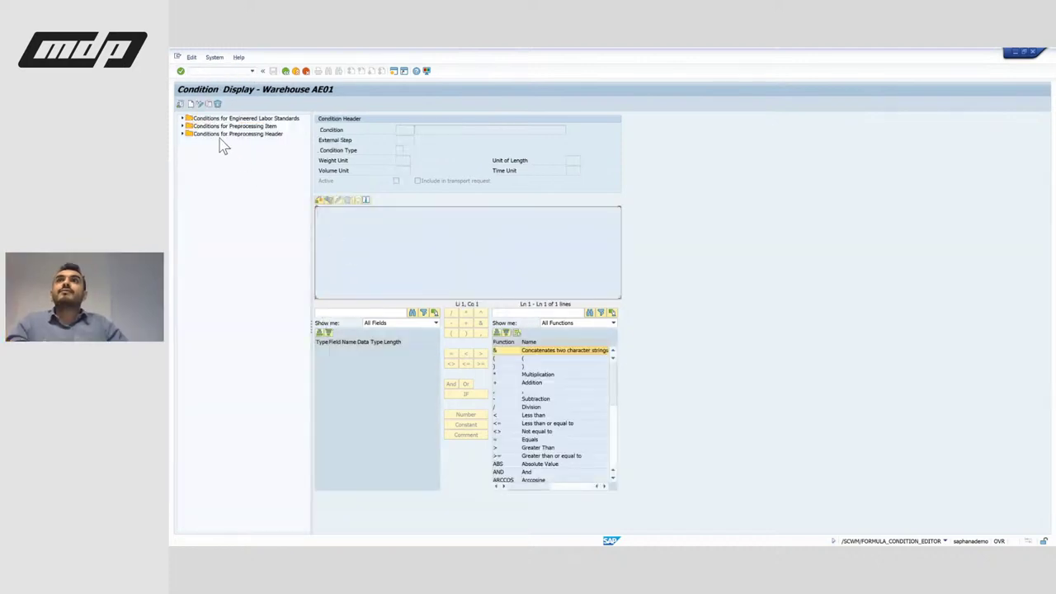
pyautogui.click(181, 118)
pyautogui.doubleClick(224, 125)
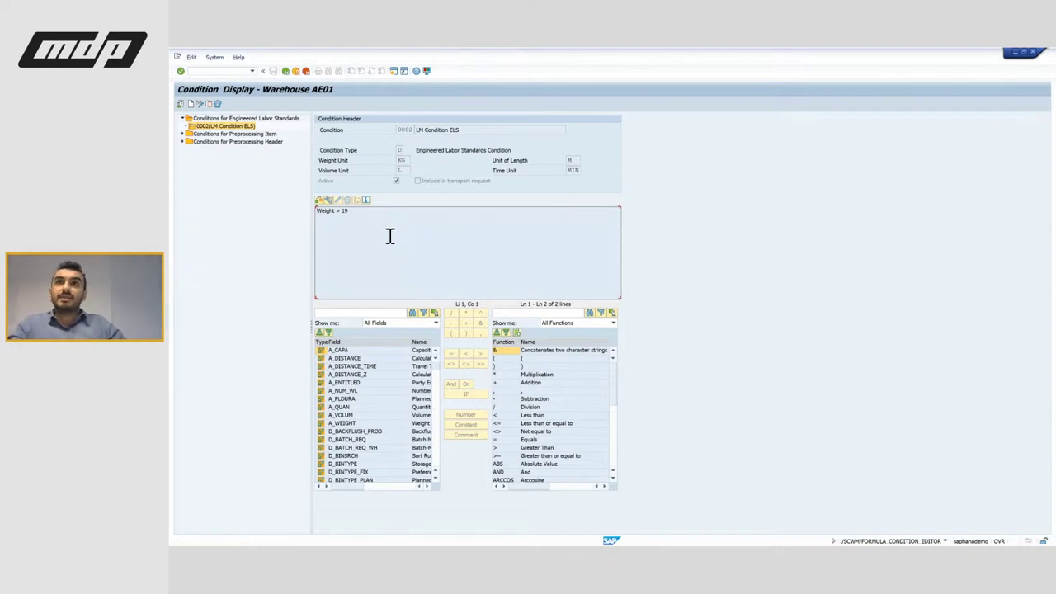
# Examine the weight criterion in the expression of the LM Condition ELS.
pyautogui.moveTo(361, 217); pyautogui.dragTo(314, 213)
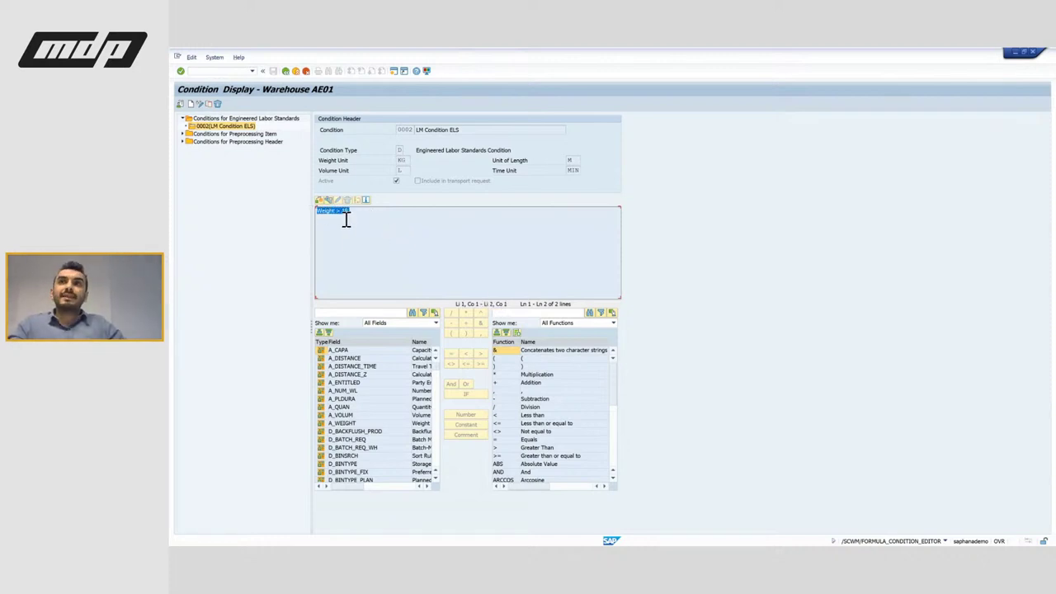
pyautogui.click(335, 217)
pyautogui.moveTo(347, 211); pyautogui.dragTo(326, 213)
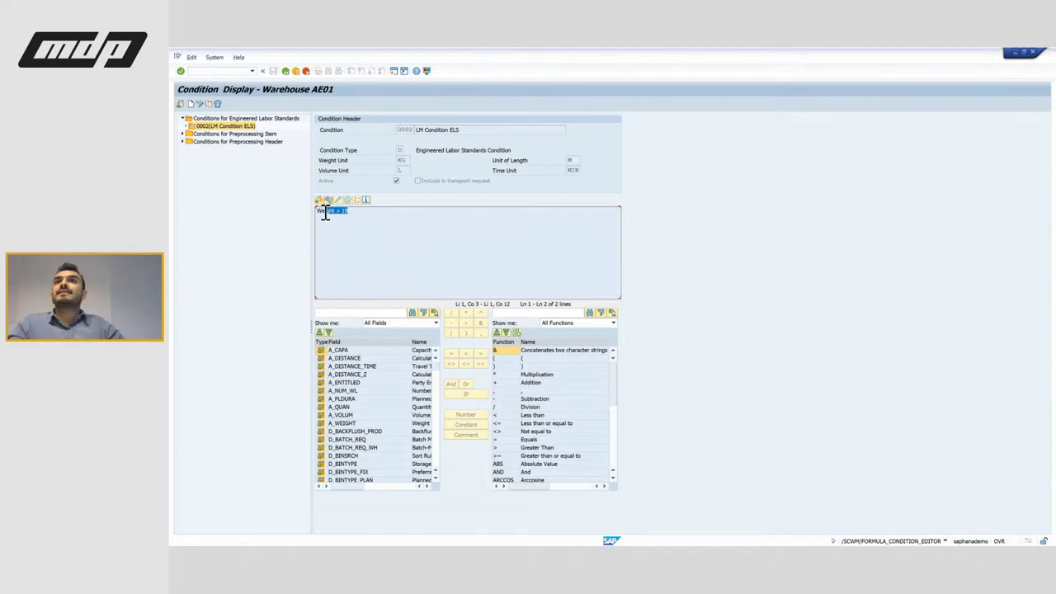
pyautogui.click(375, 232)
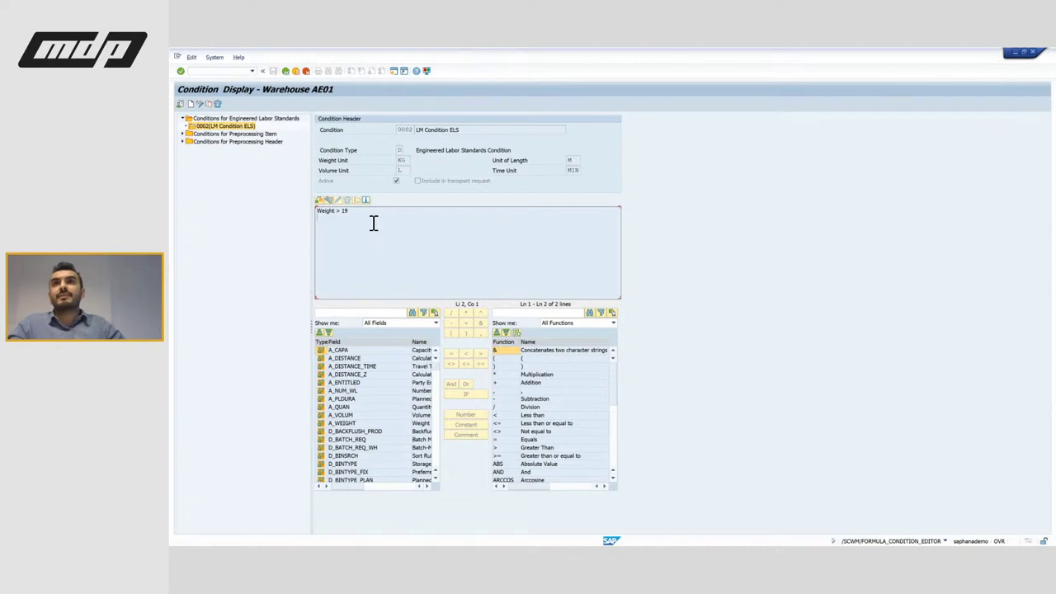
pyautogui.moveTo(314, 217); pyautogui.dragTo(311, 209)
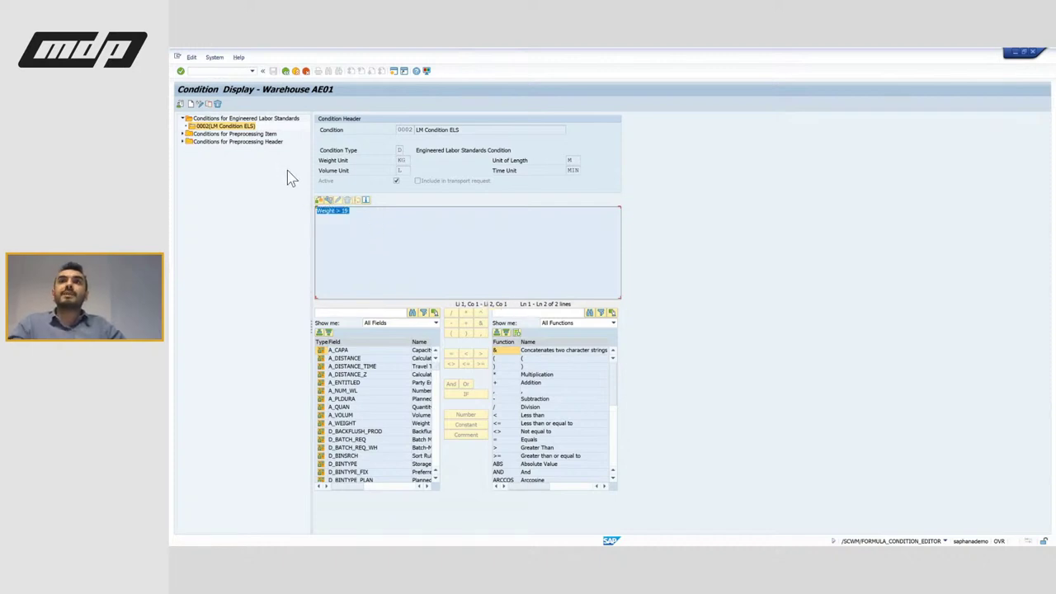
# Display condition 0002, LM Condition Preprocessing Item, for external step PILM (Pick with LM) under Conditions for Preprocessing Item.
pyautogui.doubleClick(235, 134)
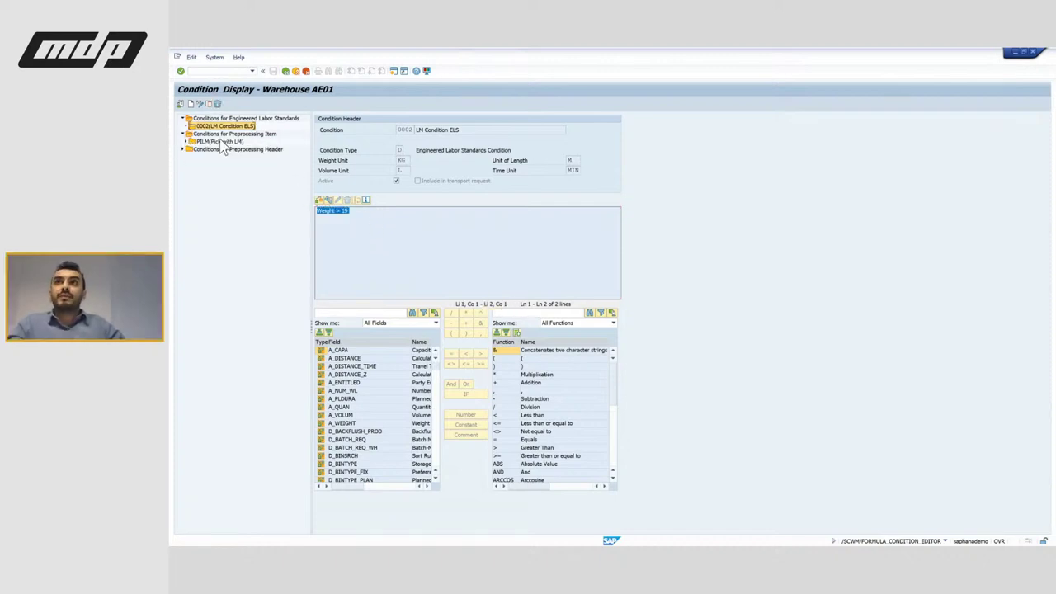
pyautogui.doubleClick(221, 142)
pyautogui.click(234, 150)
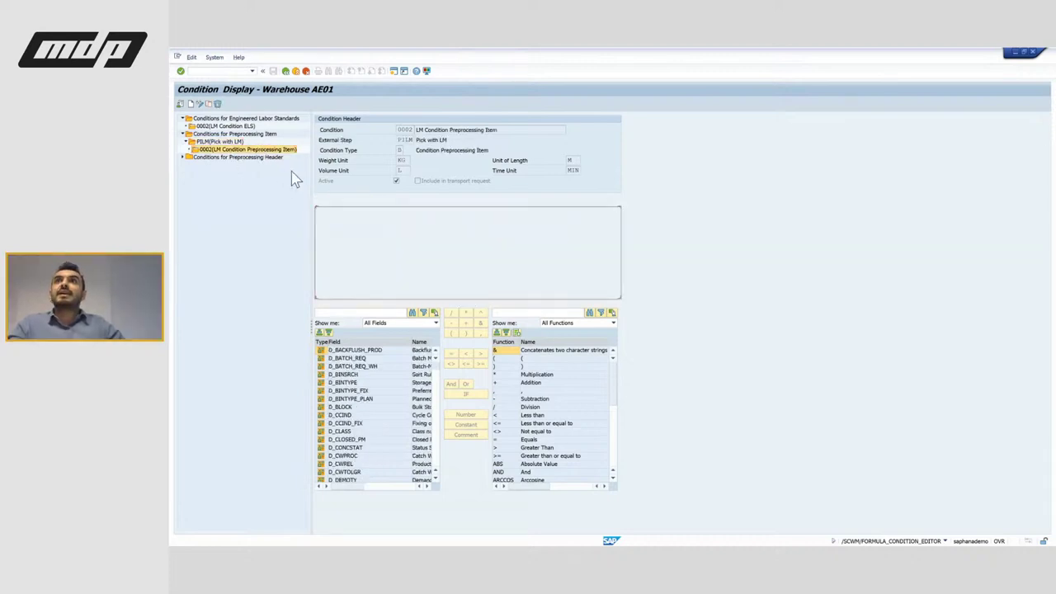
# Examine the location number and product criteria in the preprocessing item condition's expression.
pyautogui.moveTo(528, 234); pyautogui.dragTo(316, 204)
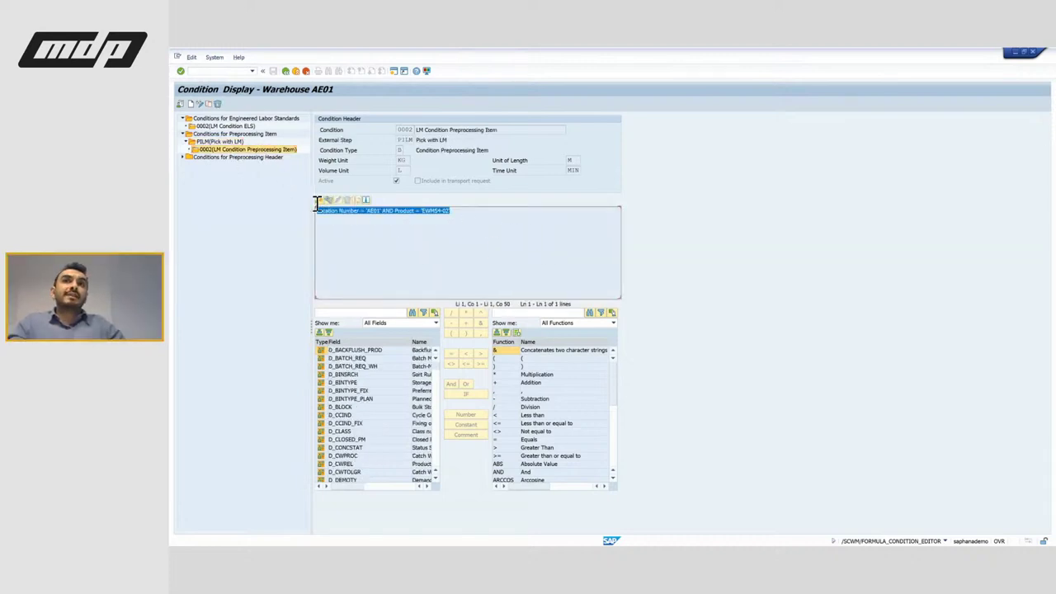
pyautogui.click(500, 256)
pyautogui.moveTo(380, 212); pyautogui.dragTo(432, 216)
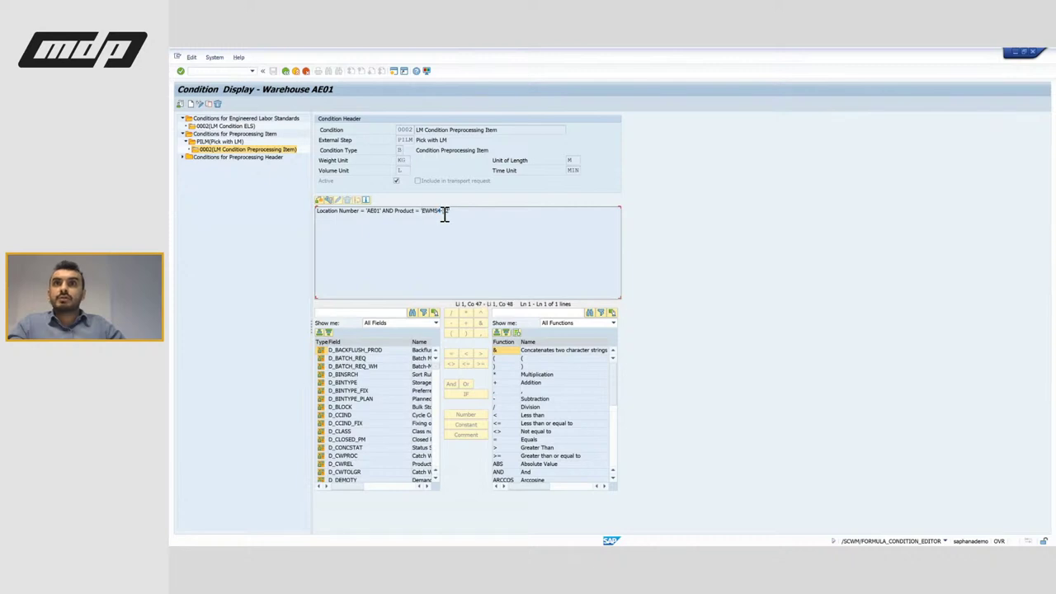
pyautogui.click(457, 213)
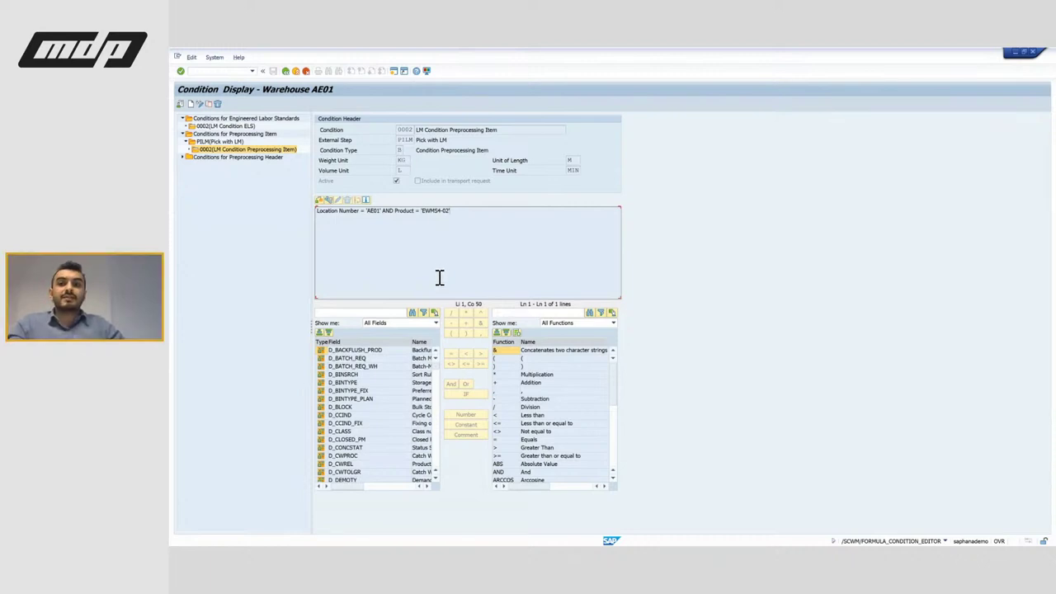
# Leave the condition display for SAP Easy Access and minimize the SAP window.
pyautogui.click(285, 71)
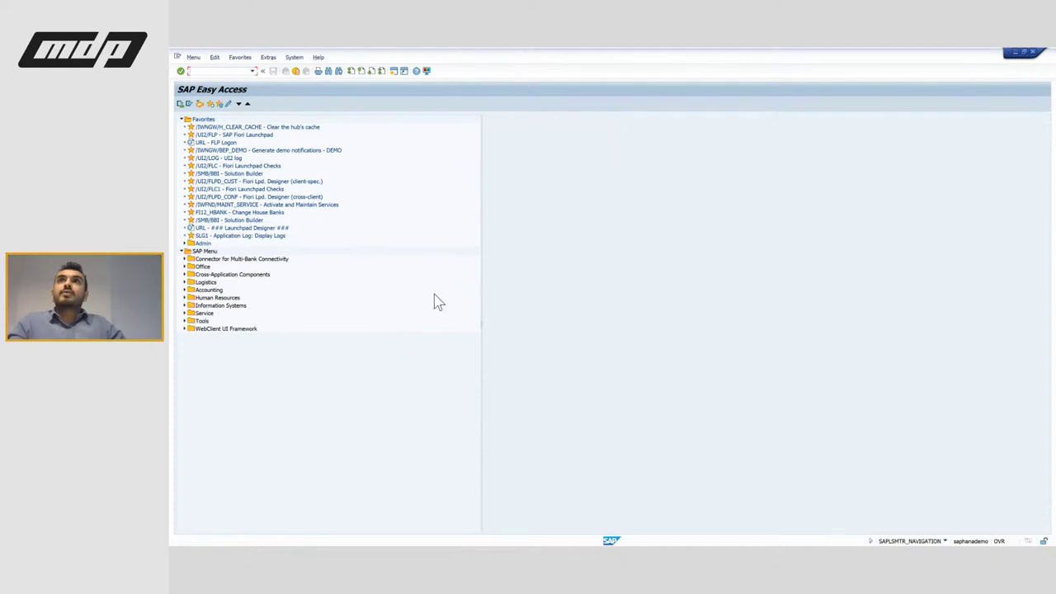
pyautogui.click(1016, 53)
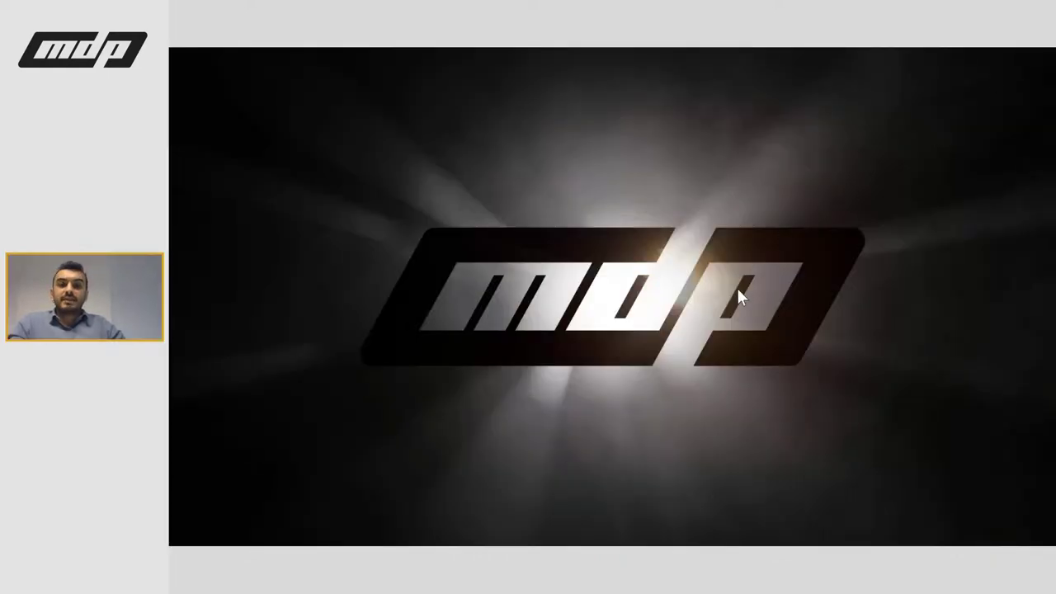